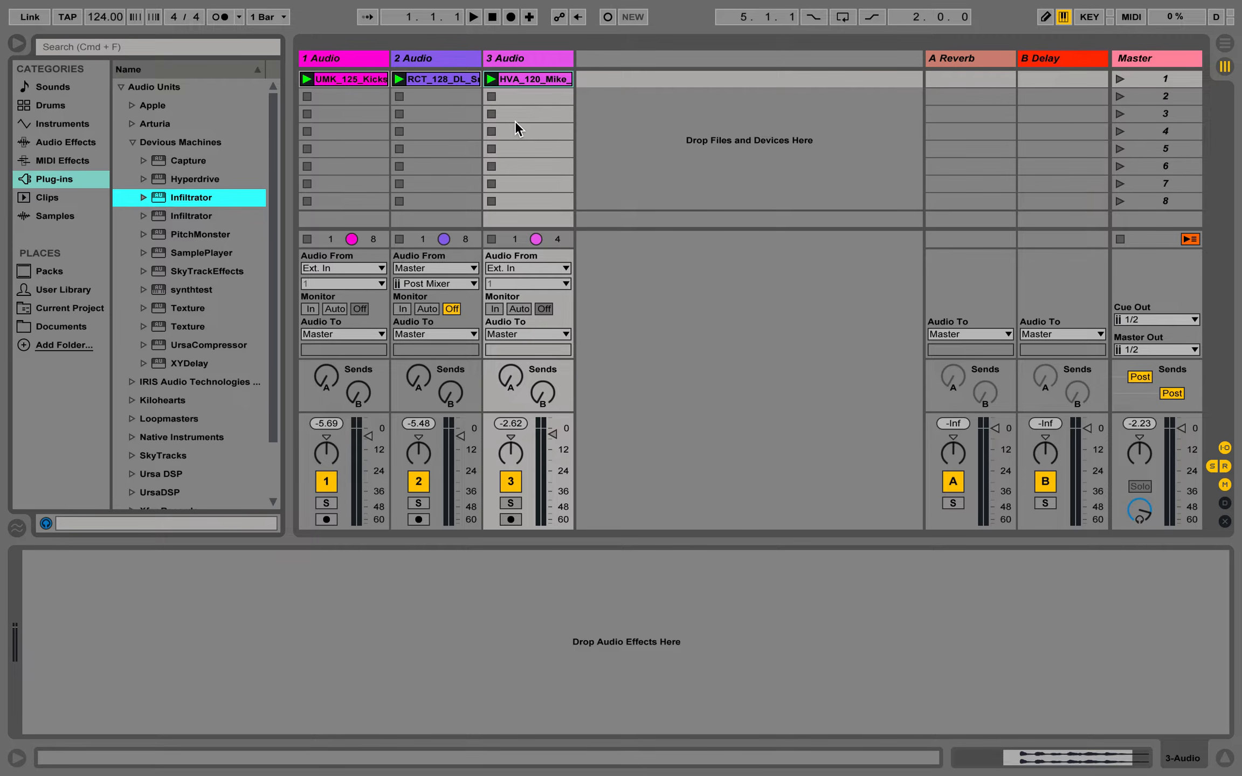
Audition the three playing clips together, stop playback, and add the Infiltrator plug-in to the 3 Audio track
click(474, 17)
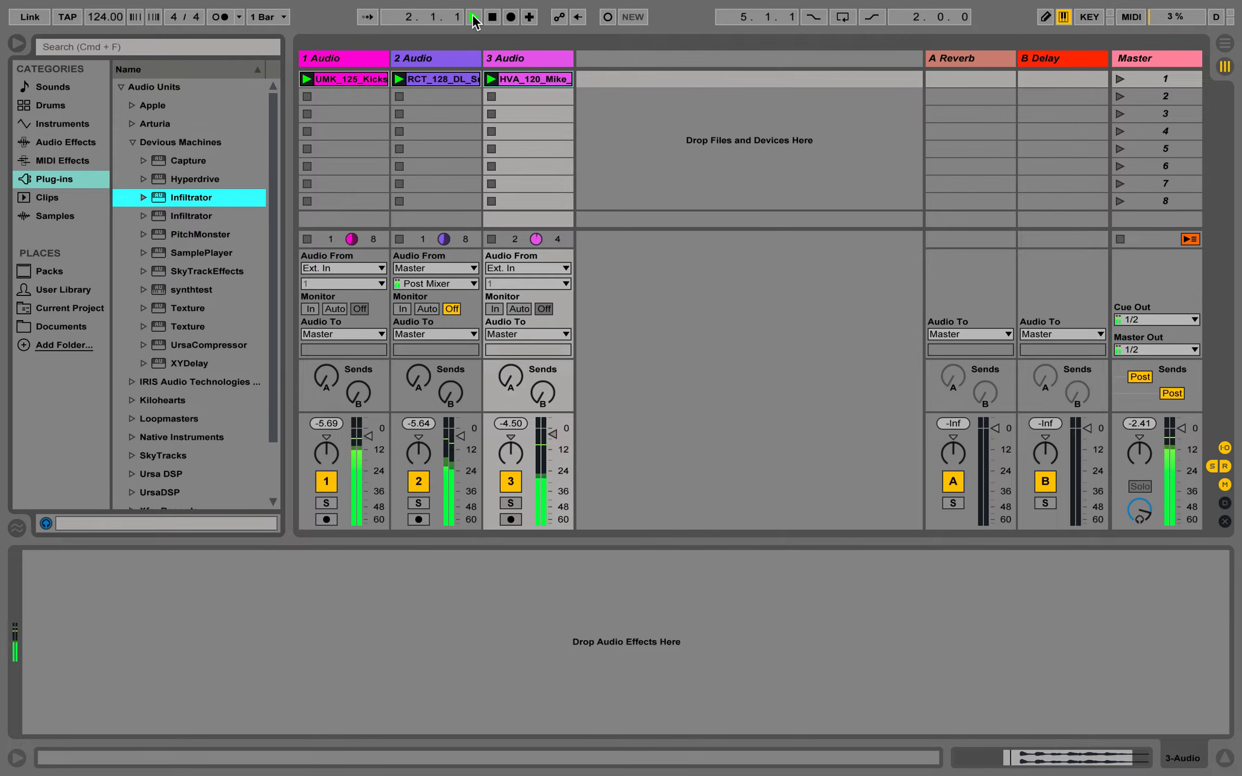
click(492, 19)
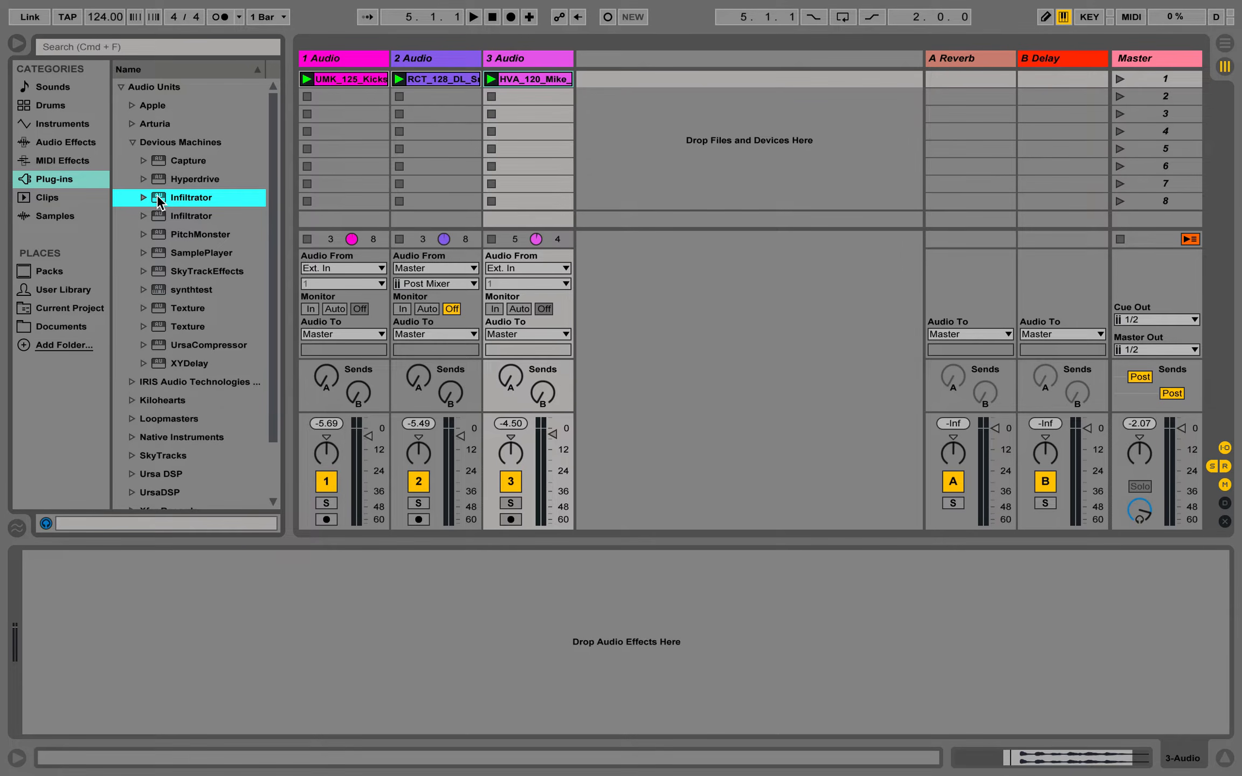
drag(160, 203, 541, 224)
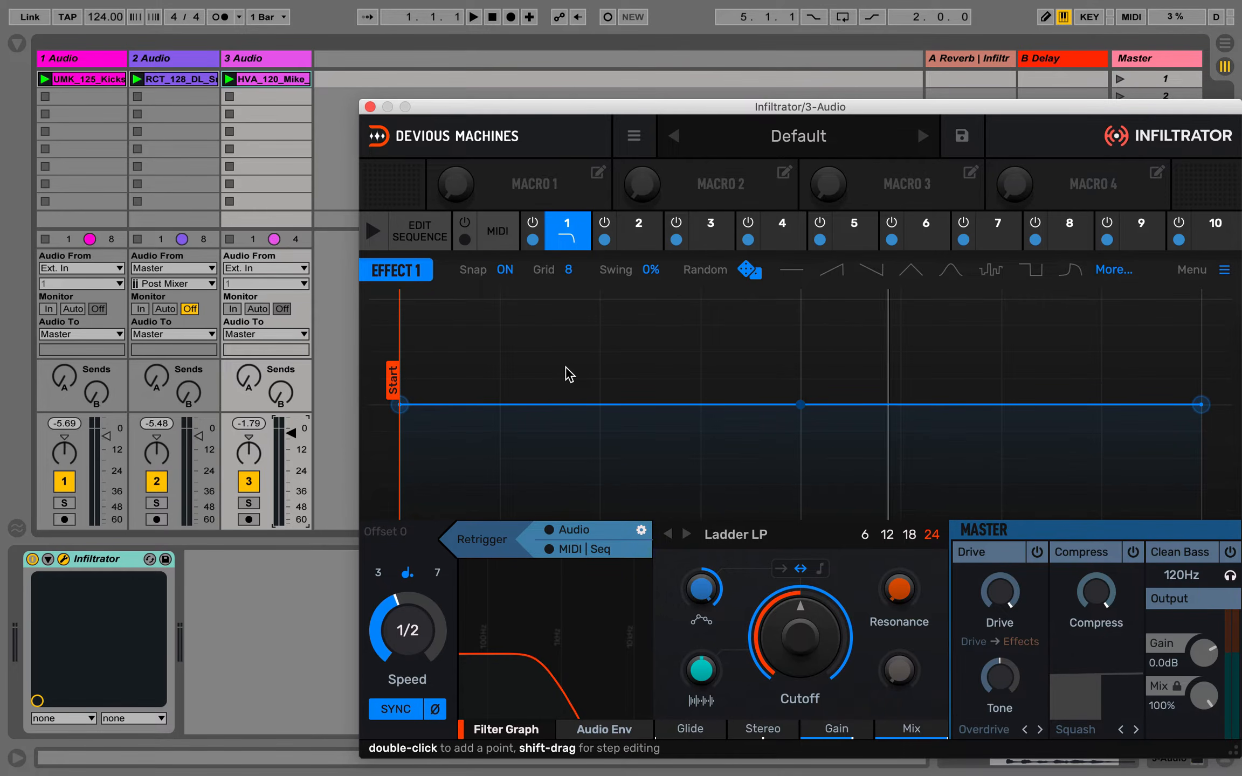
Load the Licking Windows preset from Infiltrator's factory Glitch category
click(819, 142)
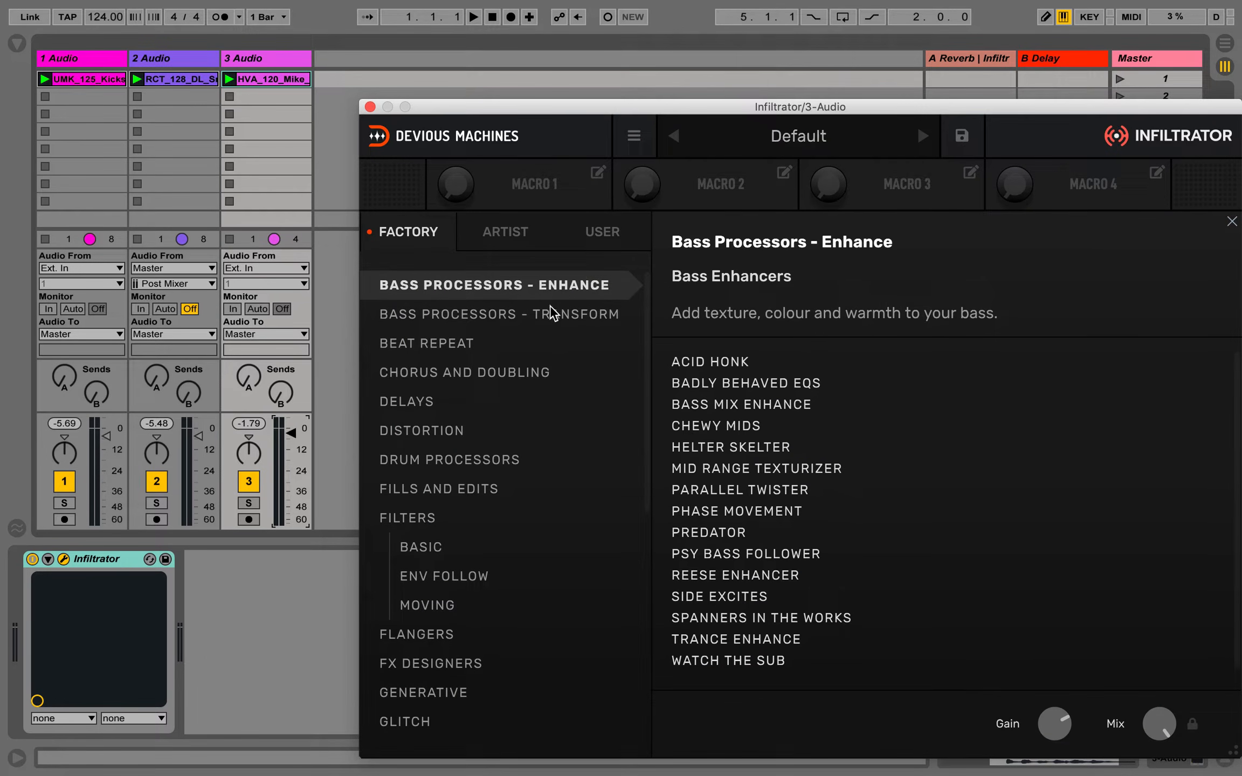
click(401, 722)
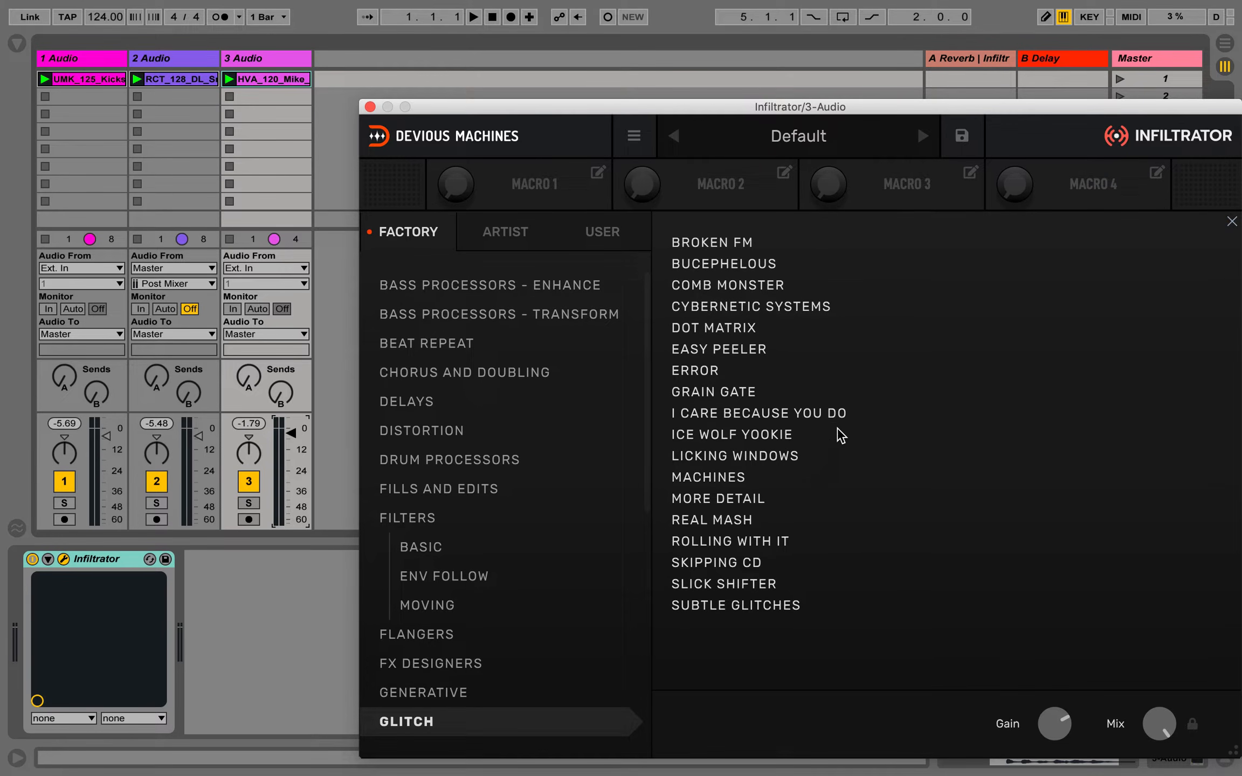
click(763, 457)
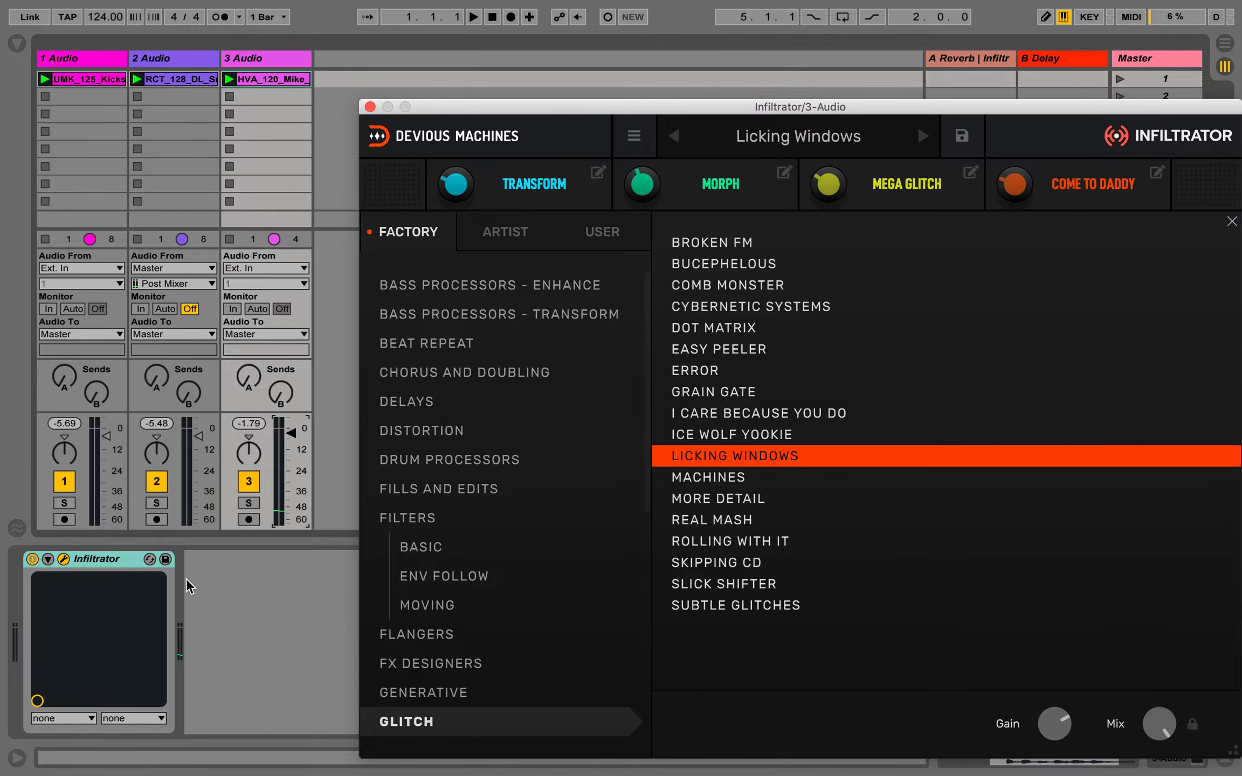
Solo the 3 Audio track and audition the preset while turning up the Transform and Morph macros
click(248, 503)
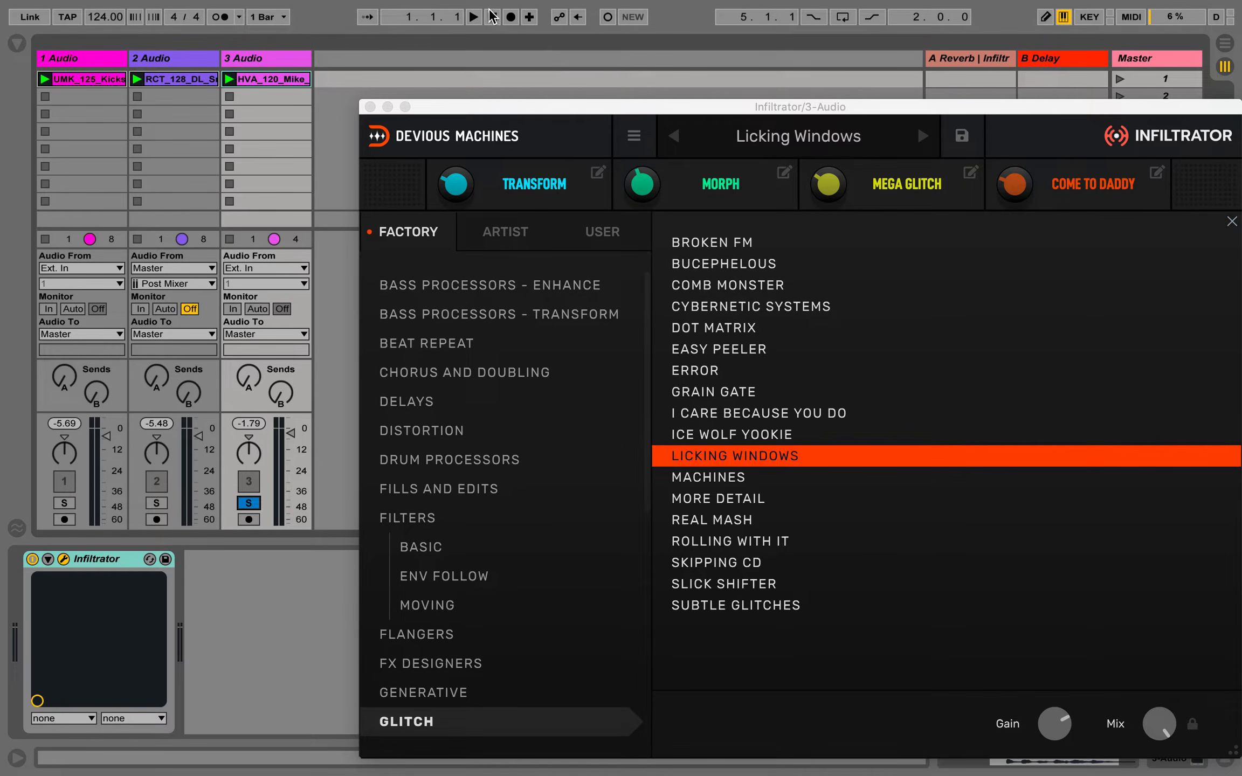
click(474, 17)
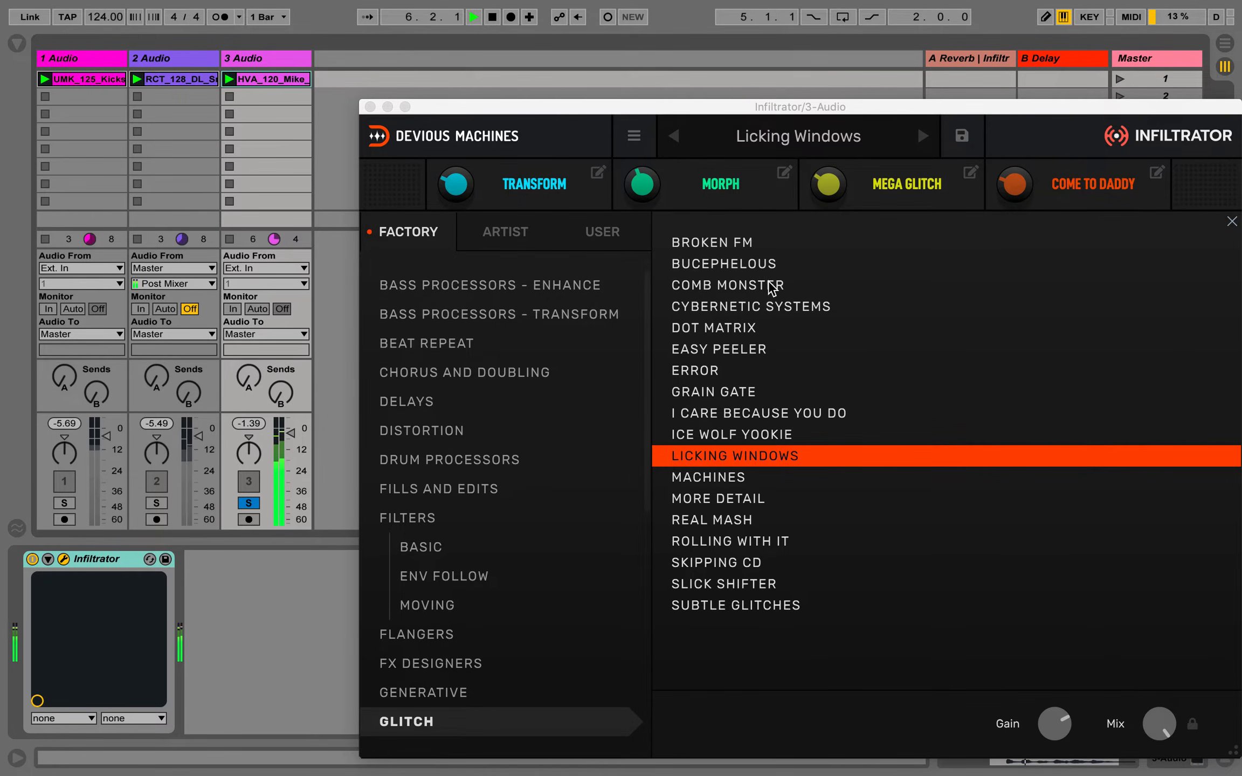
click(456, 188)
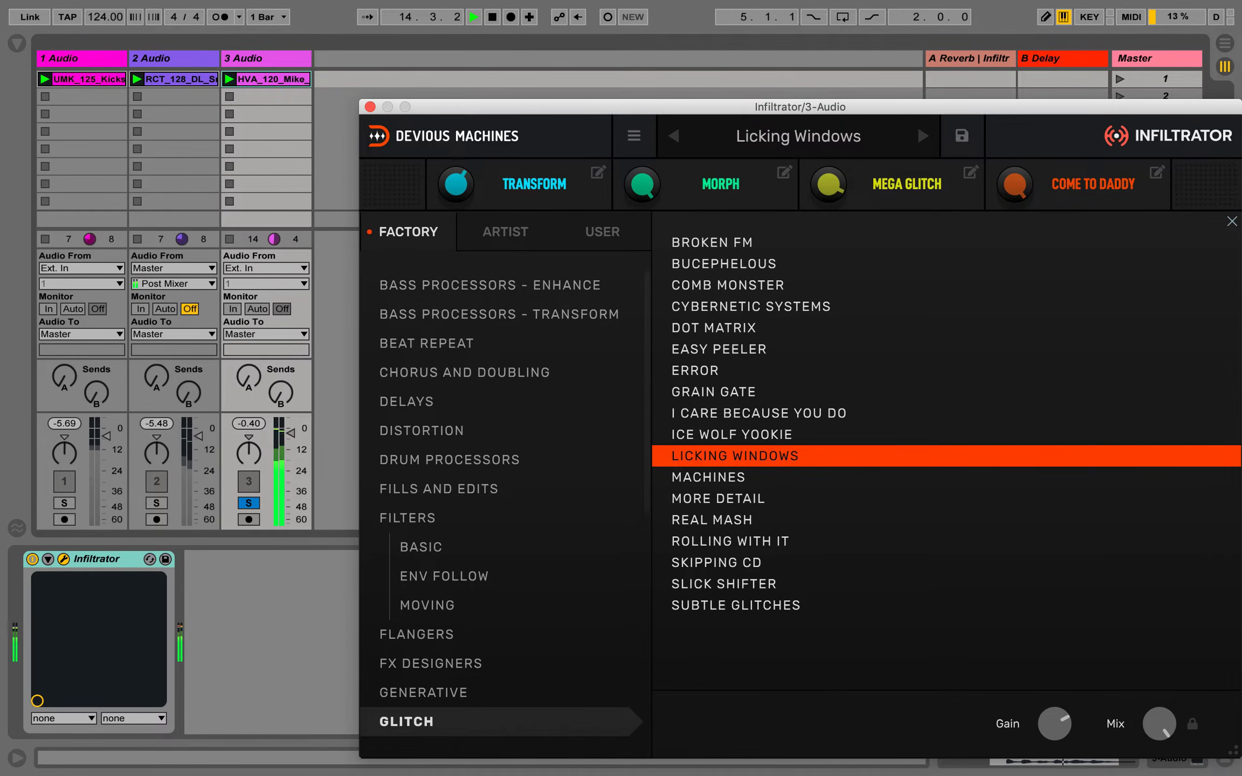
click(490, 18)
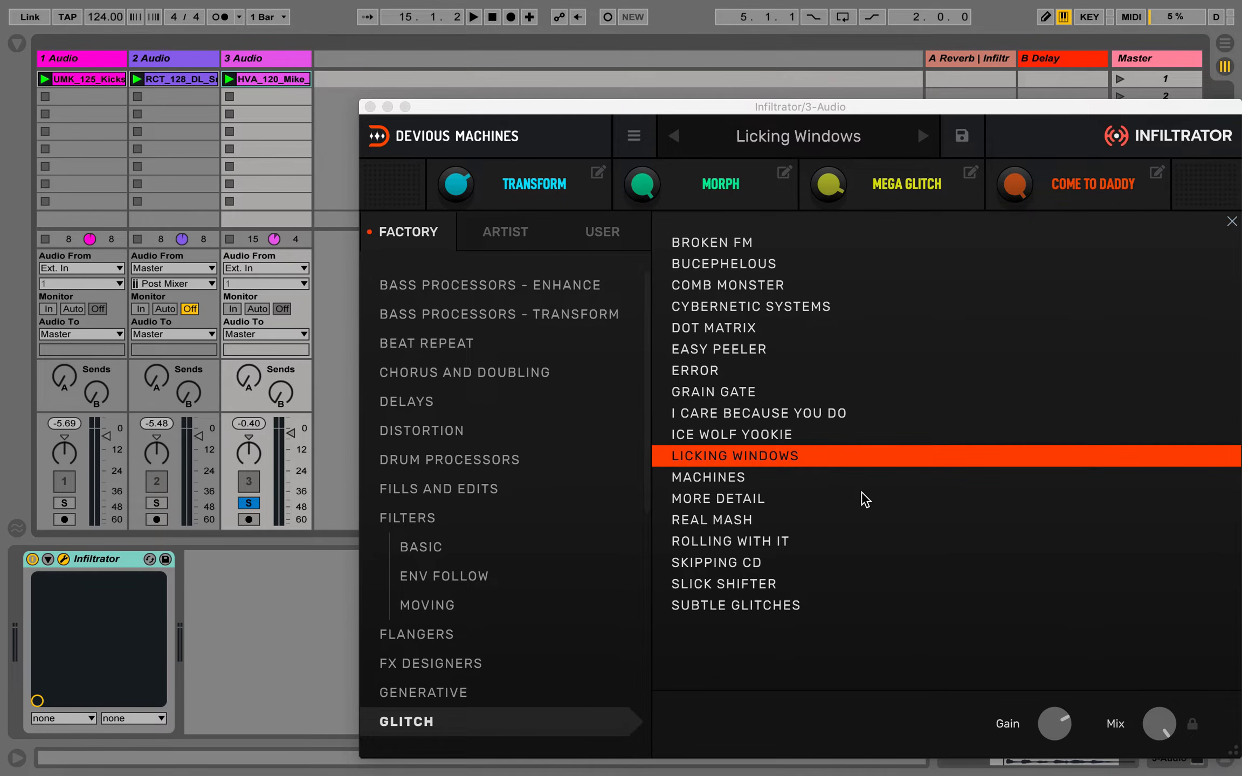
Reset Infiltrator to its init preset and close the preset browser
click(599, 111)
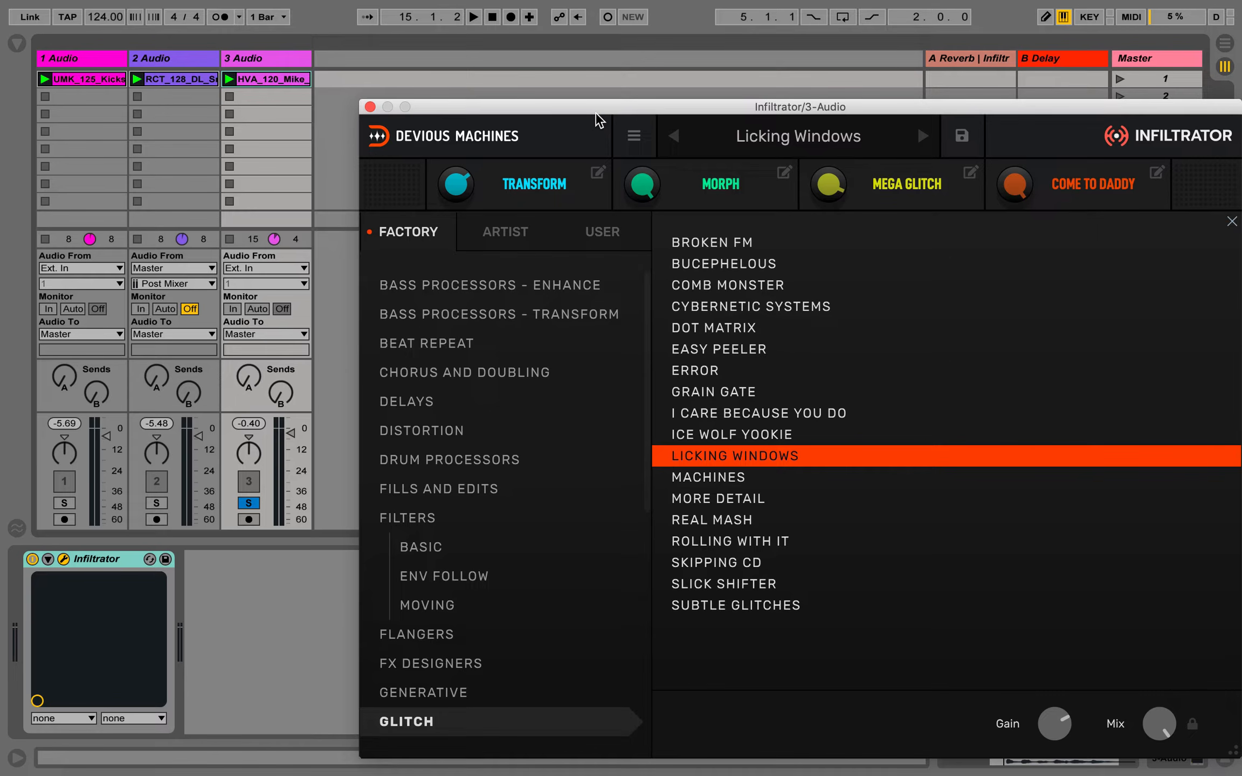
click(638, 138)
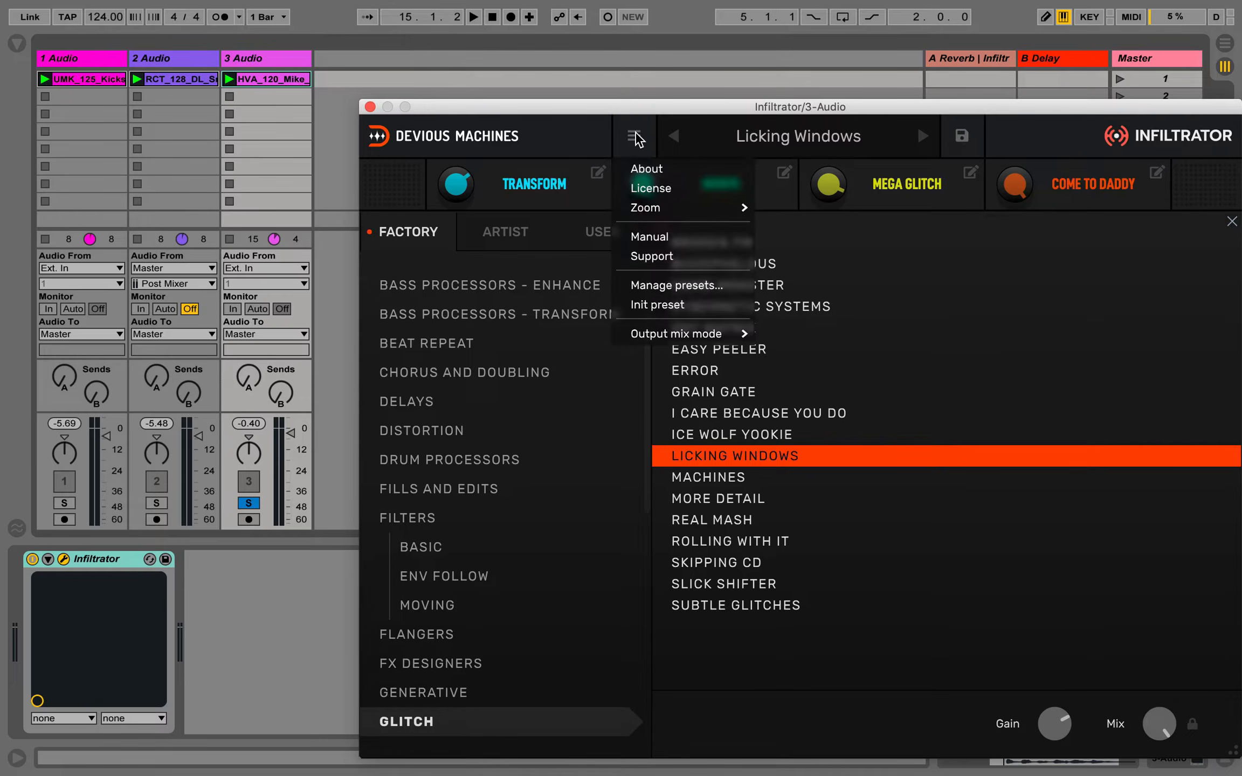
click(648, 305)
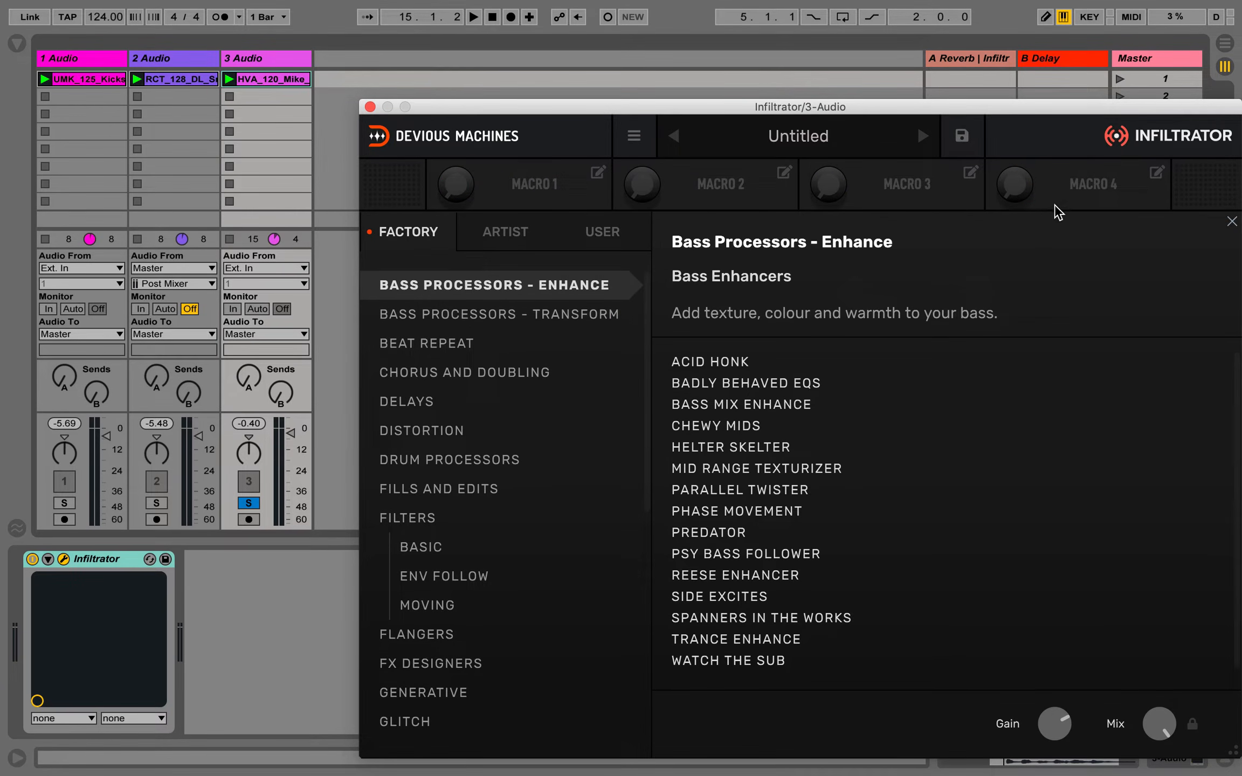
click(1232, 222)
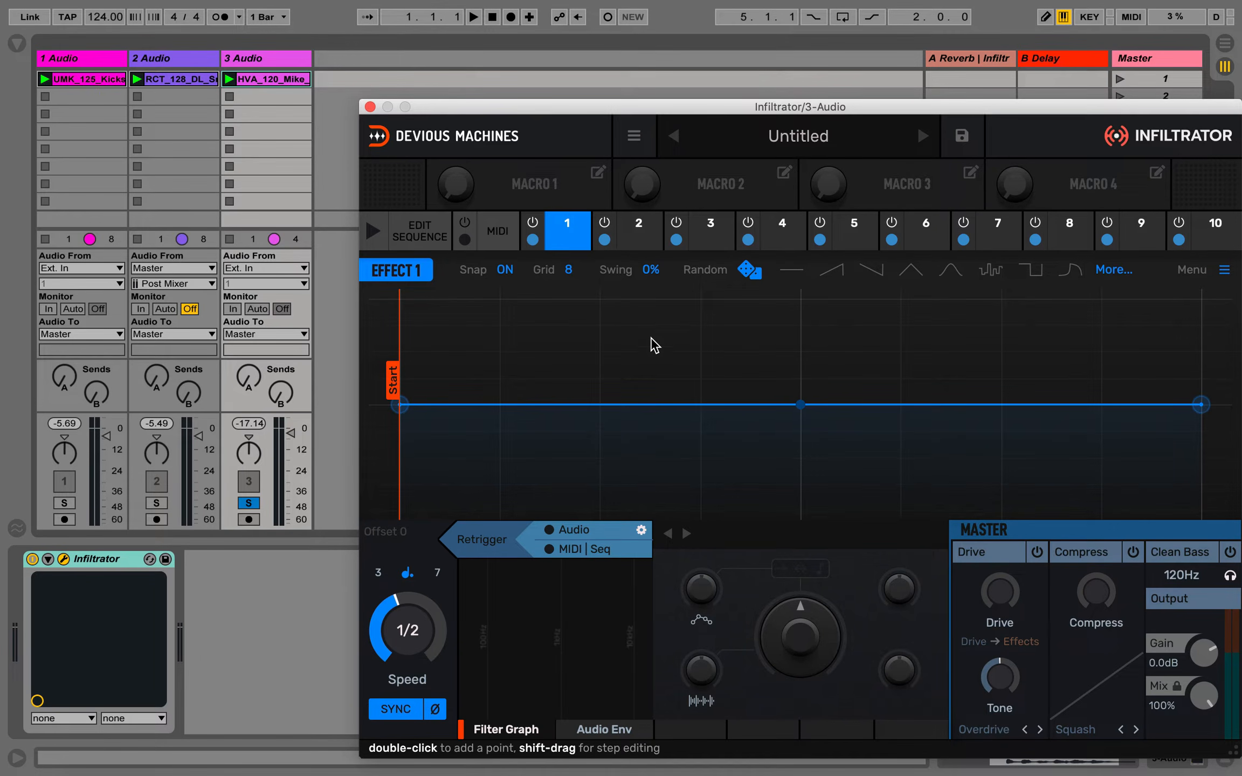
Assign the Model-20 BP filter to effect slot 1, ending with playback stopped
click(566, 236)
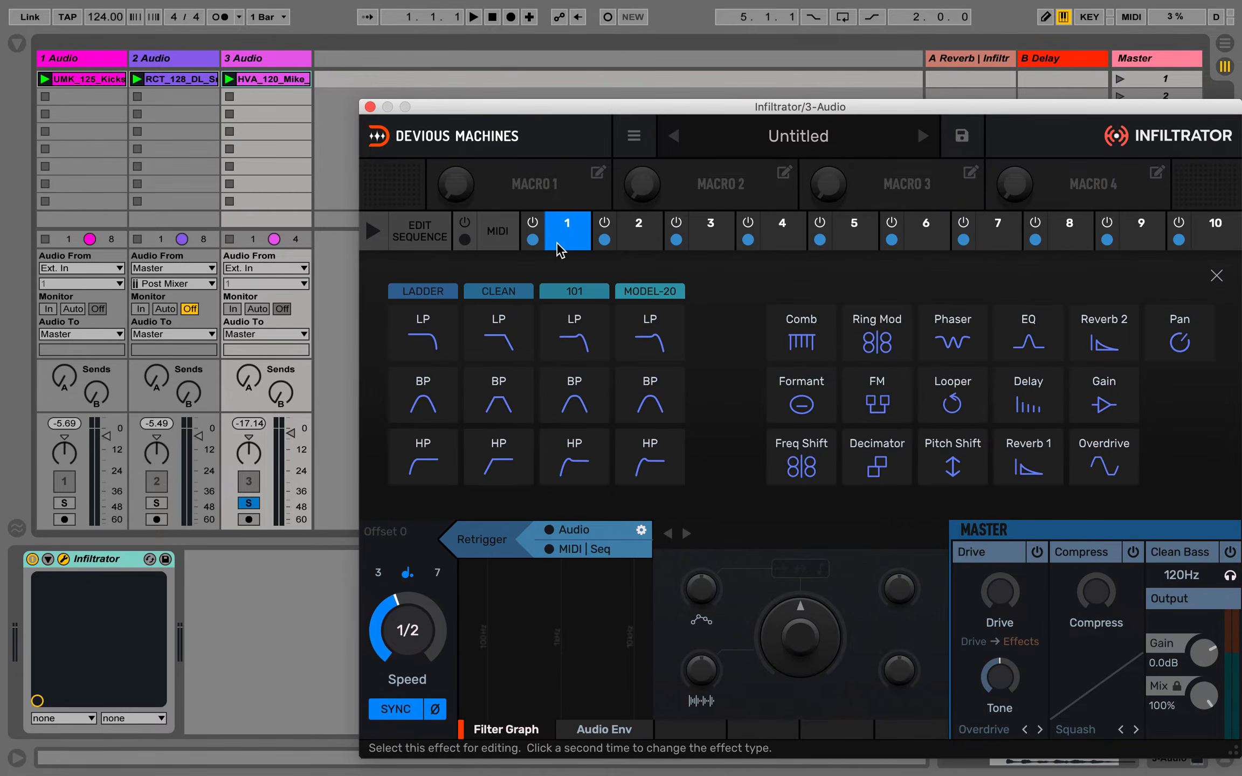
click(658, 404)
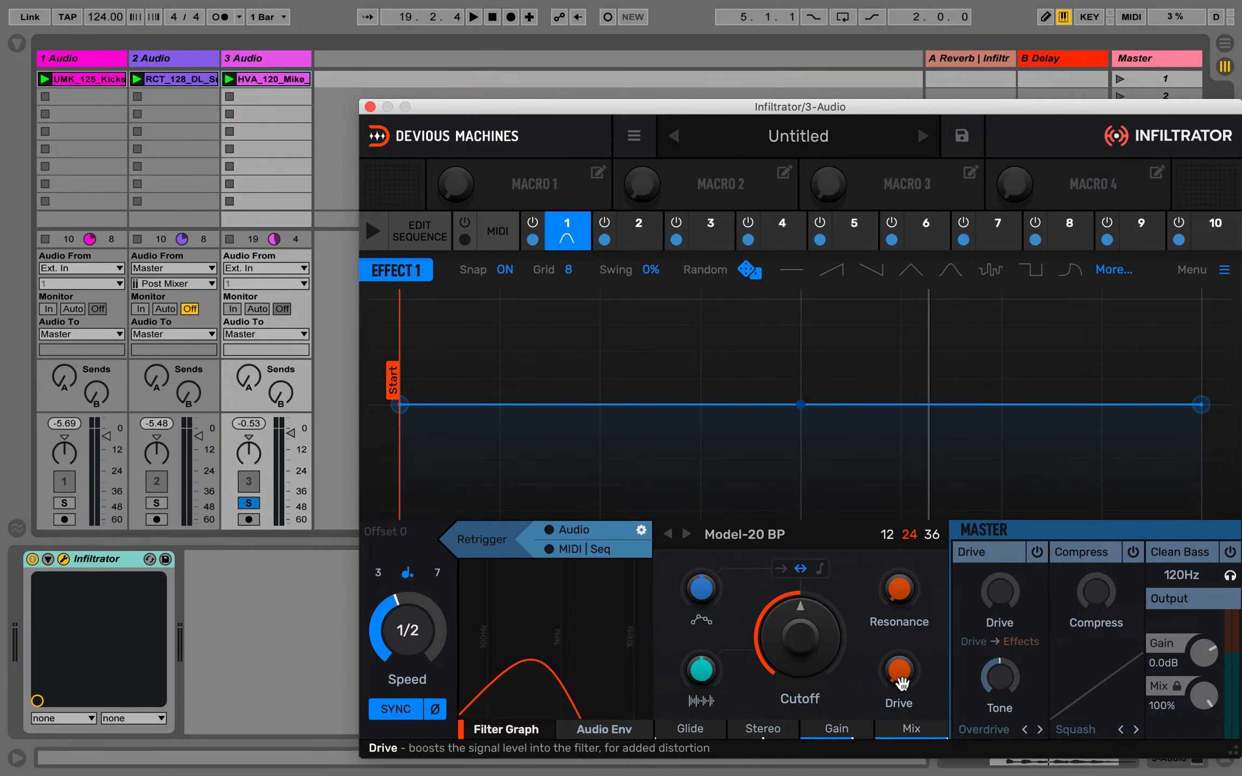
click(492, 17)
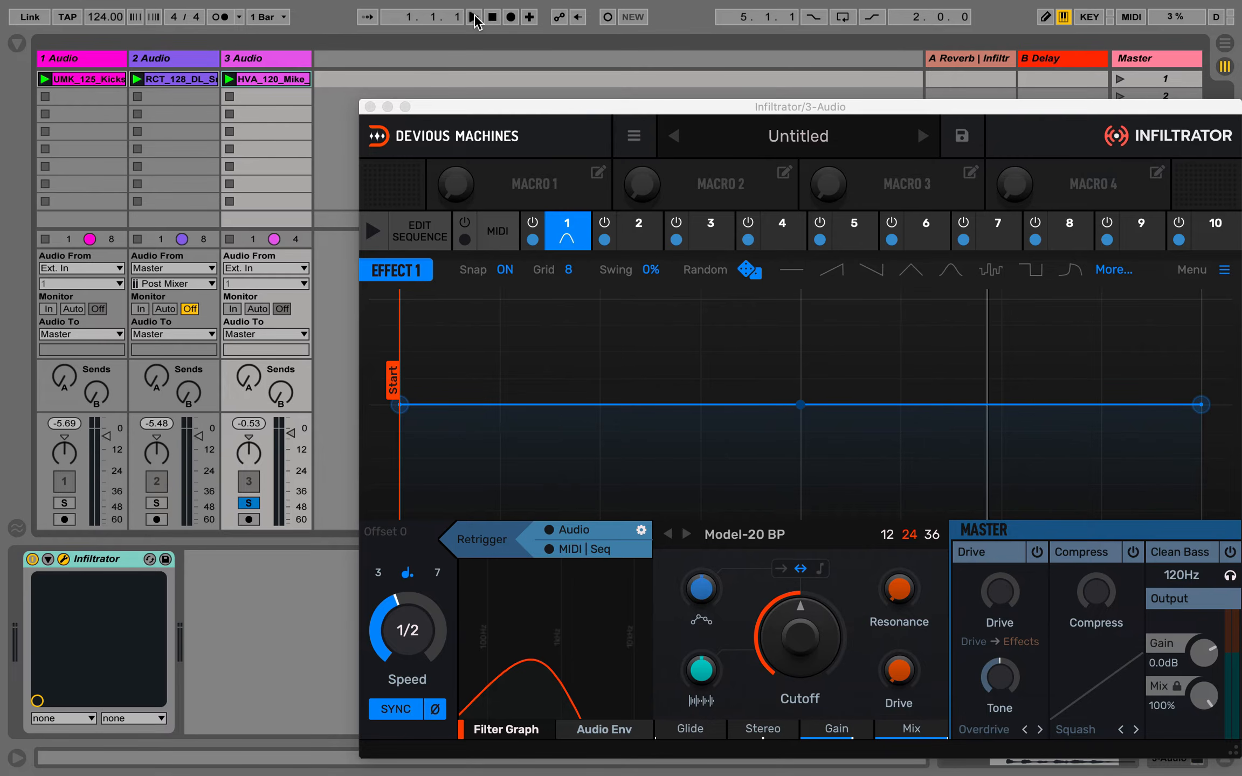
Play the loop, raise the band-pass filter's Resonance, and sweep its Cutoff up and back to the centre
click(474, 17)
mouse_move(818, 613)
mouse_down()
mouse_move(817, 545)
mouse_move(817, 644)
mouse_move(817, 559)
mouse_move(817, 602)
mouse_up()
drag(897, 593, 897, 547)
mouse_move(817, 616)
mouse_down()
mouse_move(818, 649)
mouse_move(817, 603)
mouse_up()
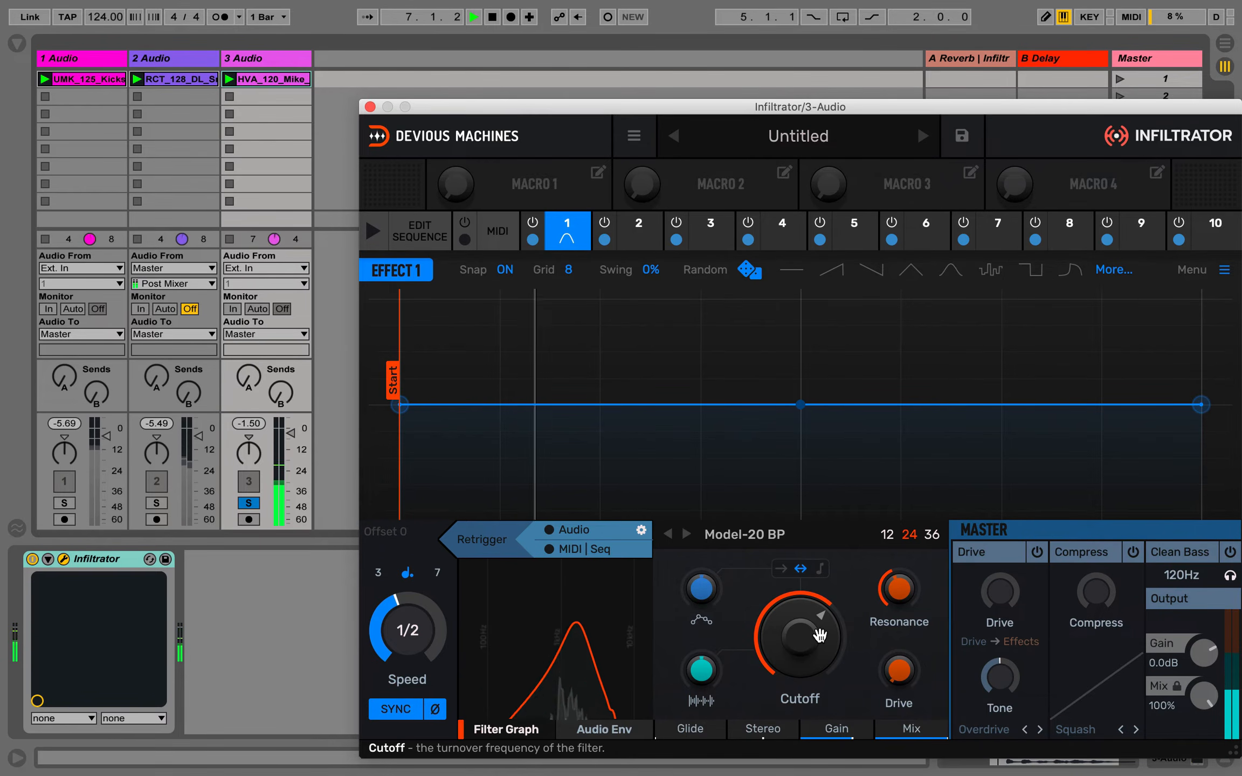
drag(600, 642, 521, 642)
drag(815, 653, 814, 623)
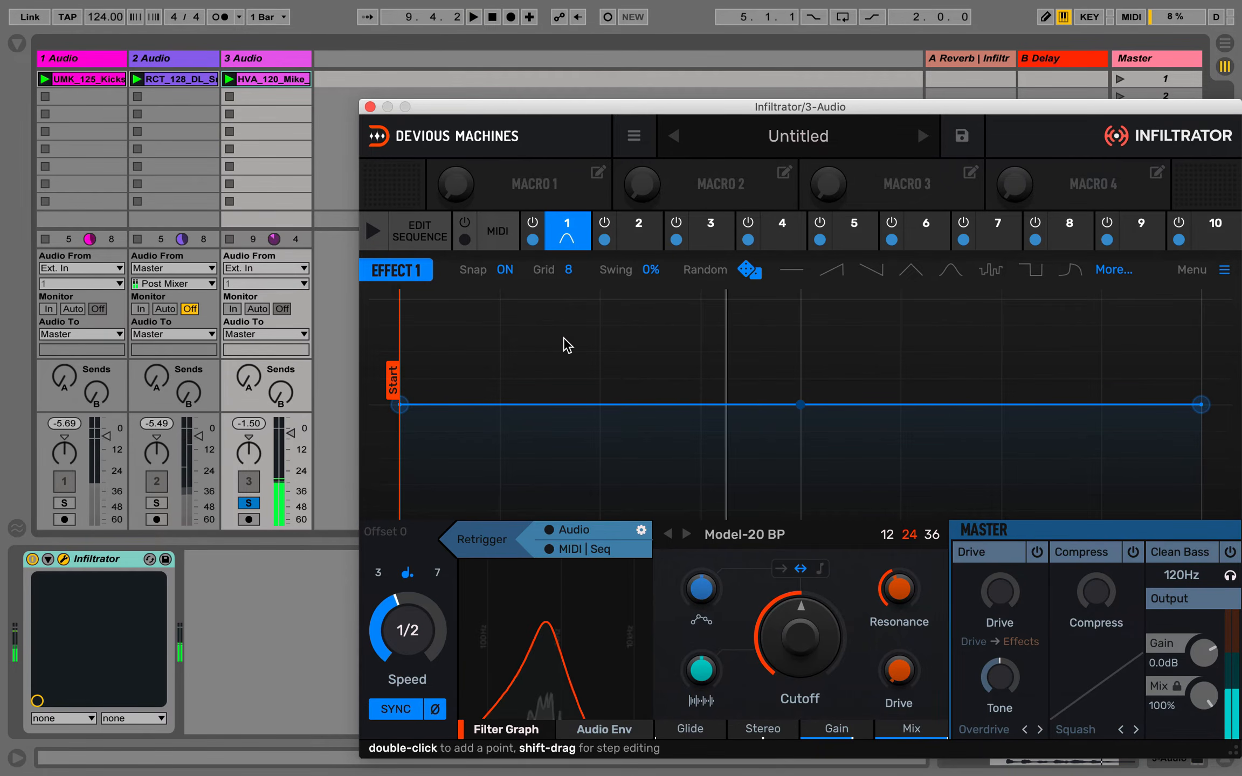
key(space)
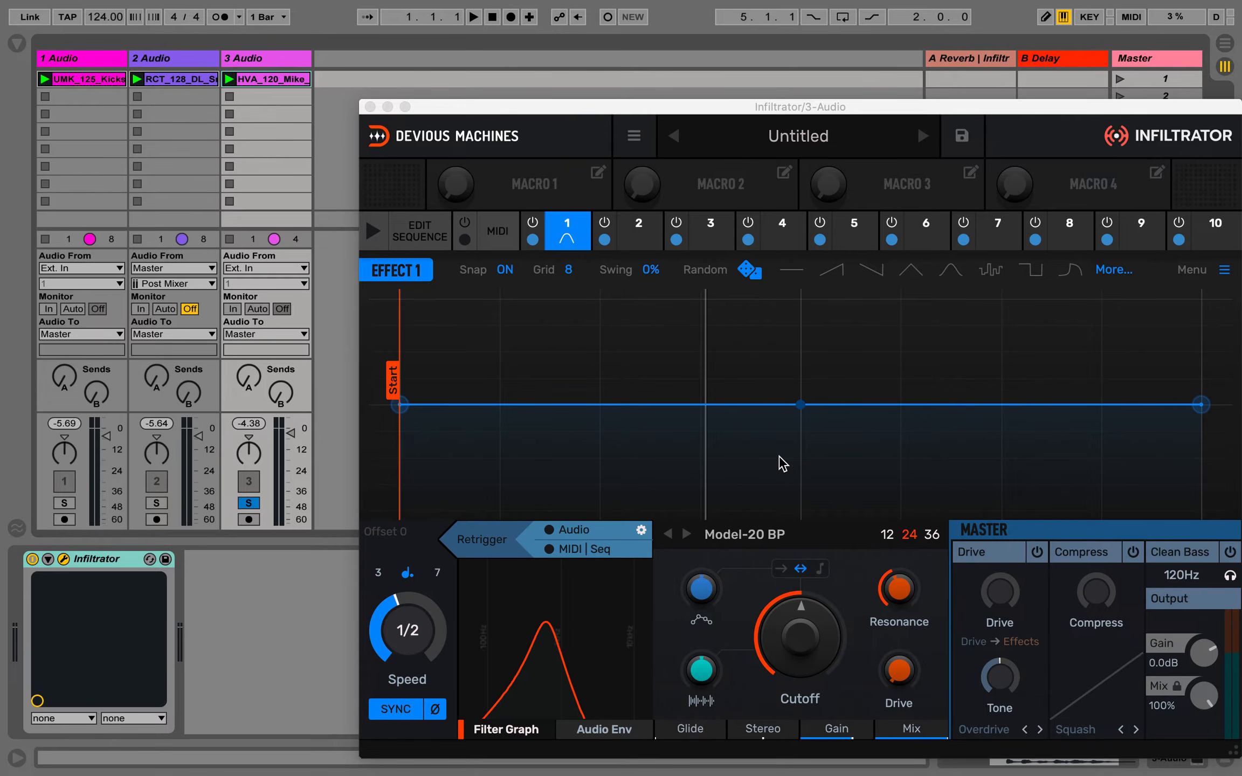
Shape effect 1's envelope with a high peak at step 4, flat low steps 2 and 5, and flat steps at 3, 7 and 8
double_click(695, 403)
drag(695, 404, 700, 298)
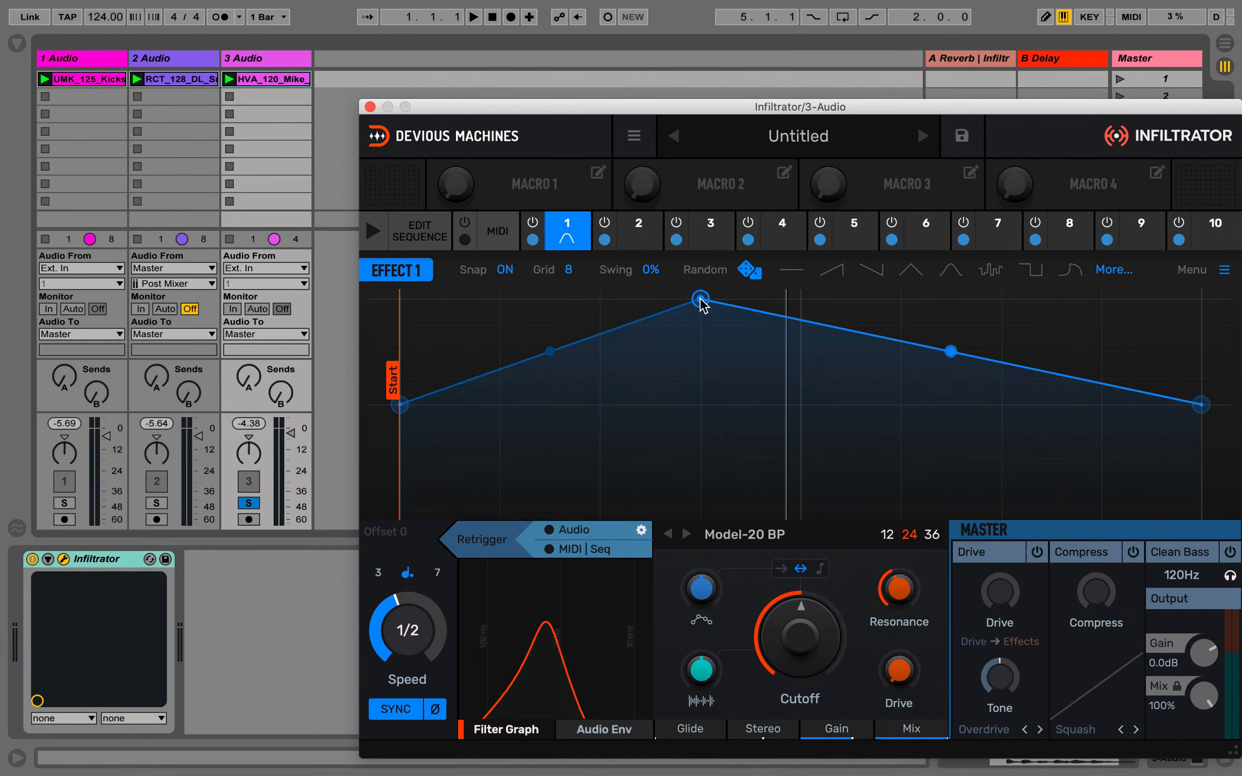
drag(541, 449, 529, 486)
shift+click(667, 434)
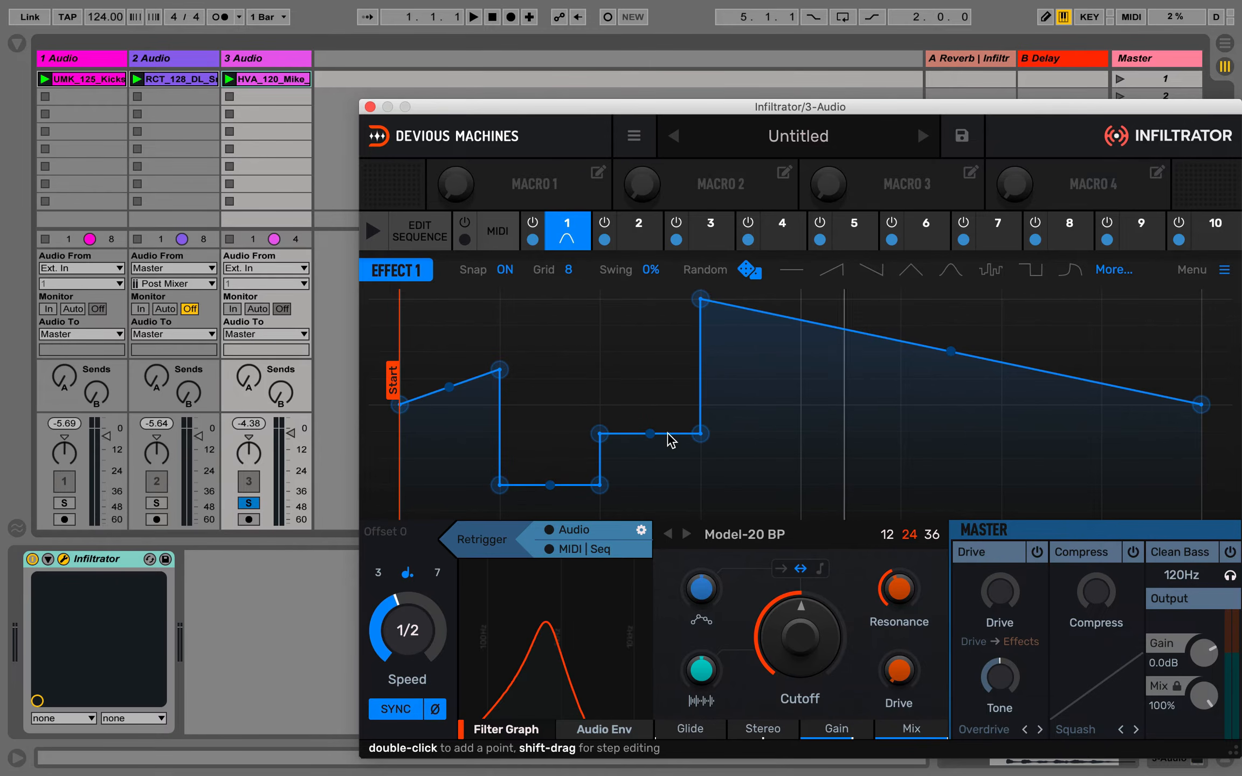
shift+click(869, 485)
shift+click(1050, 405)
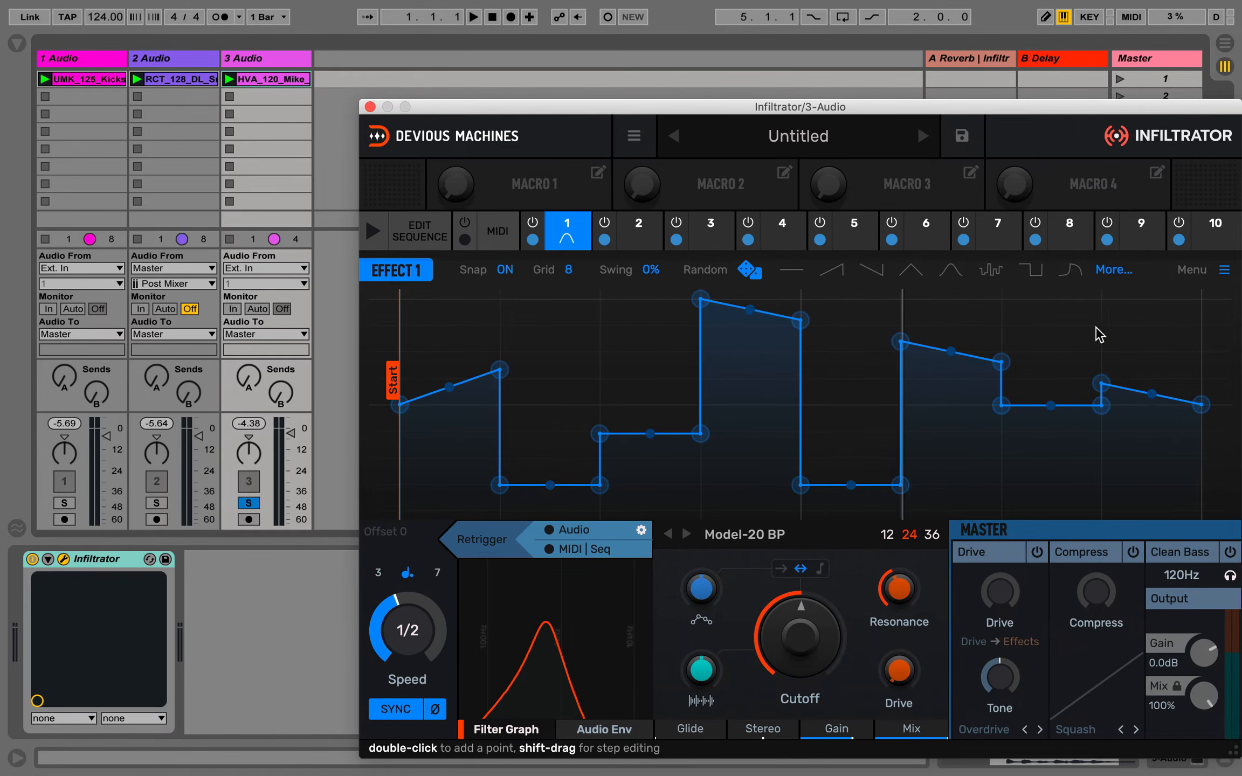
shift+click(1151, 335)
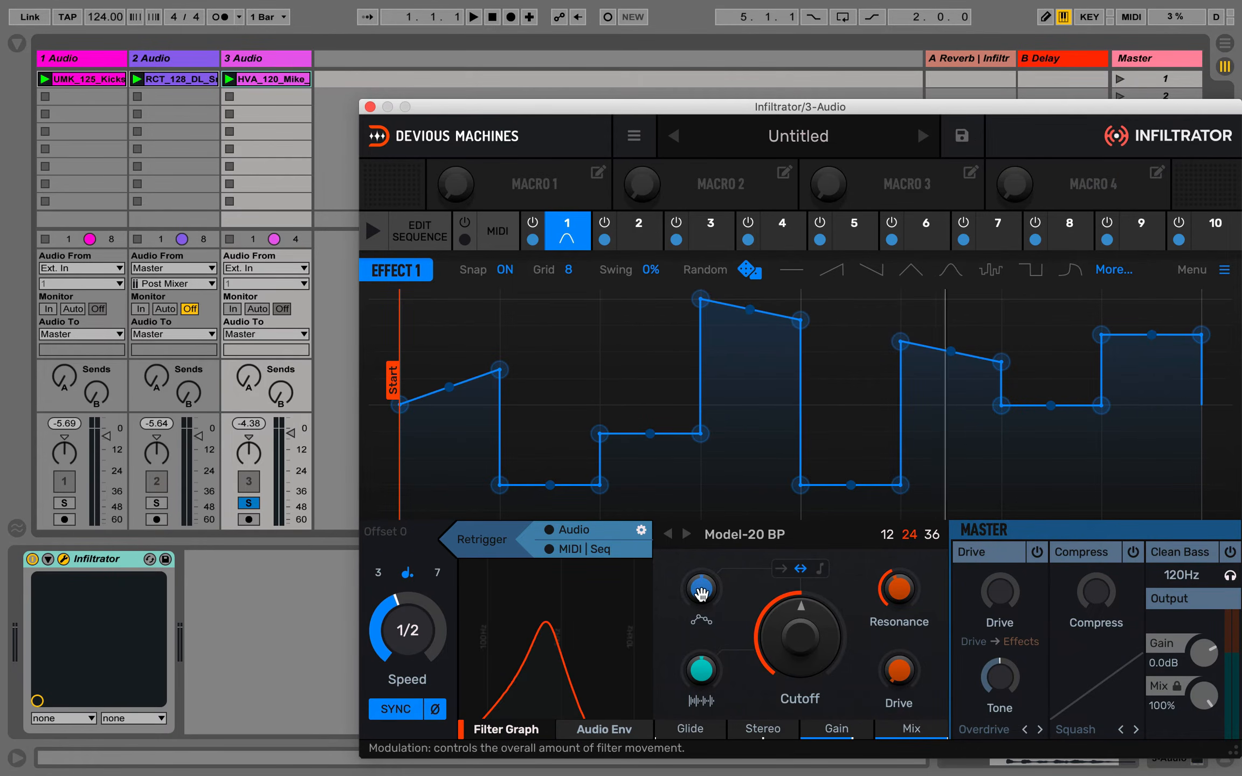
Increase the filter's envelope modulation amount and set effect 1's speed to 1 bar while listening to the loop
mouse_move(701, 593)
mouse_down()
mouse_move(701, 553)
mouse_move(701, 566)
mouse_up()
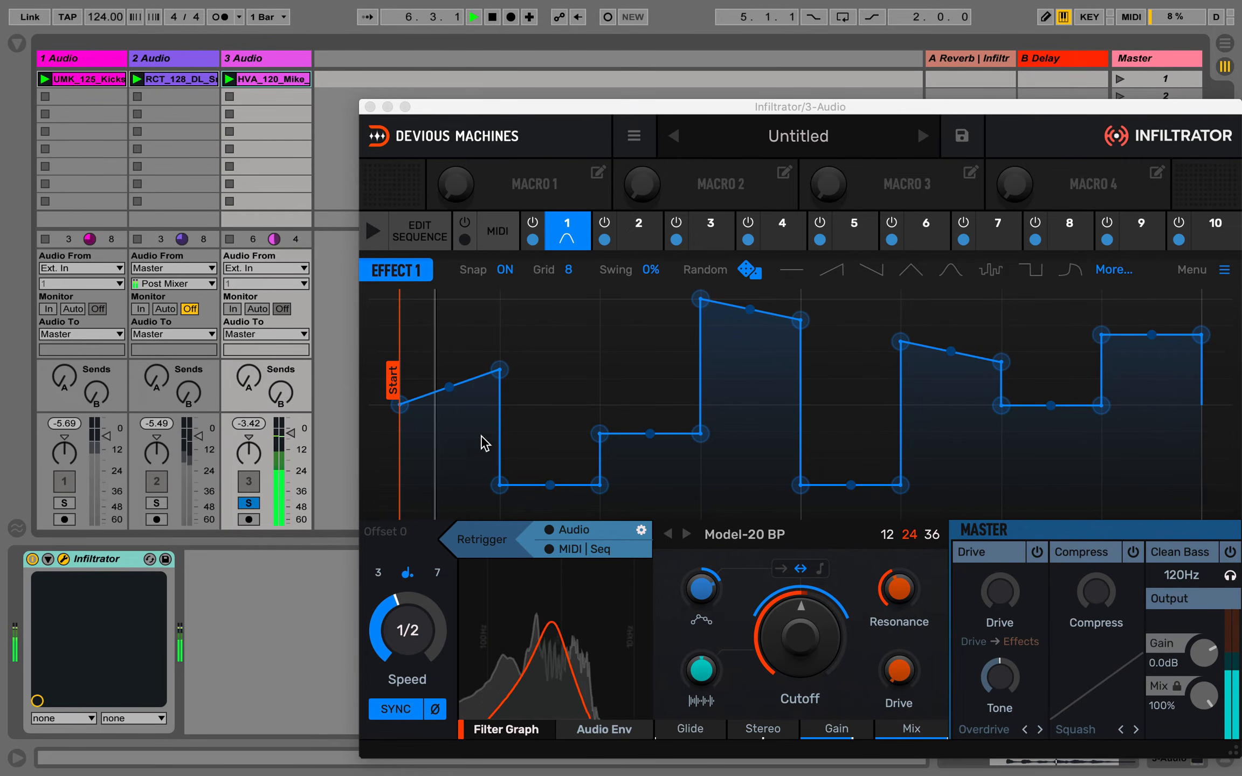
click(407, 630)
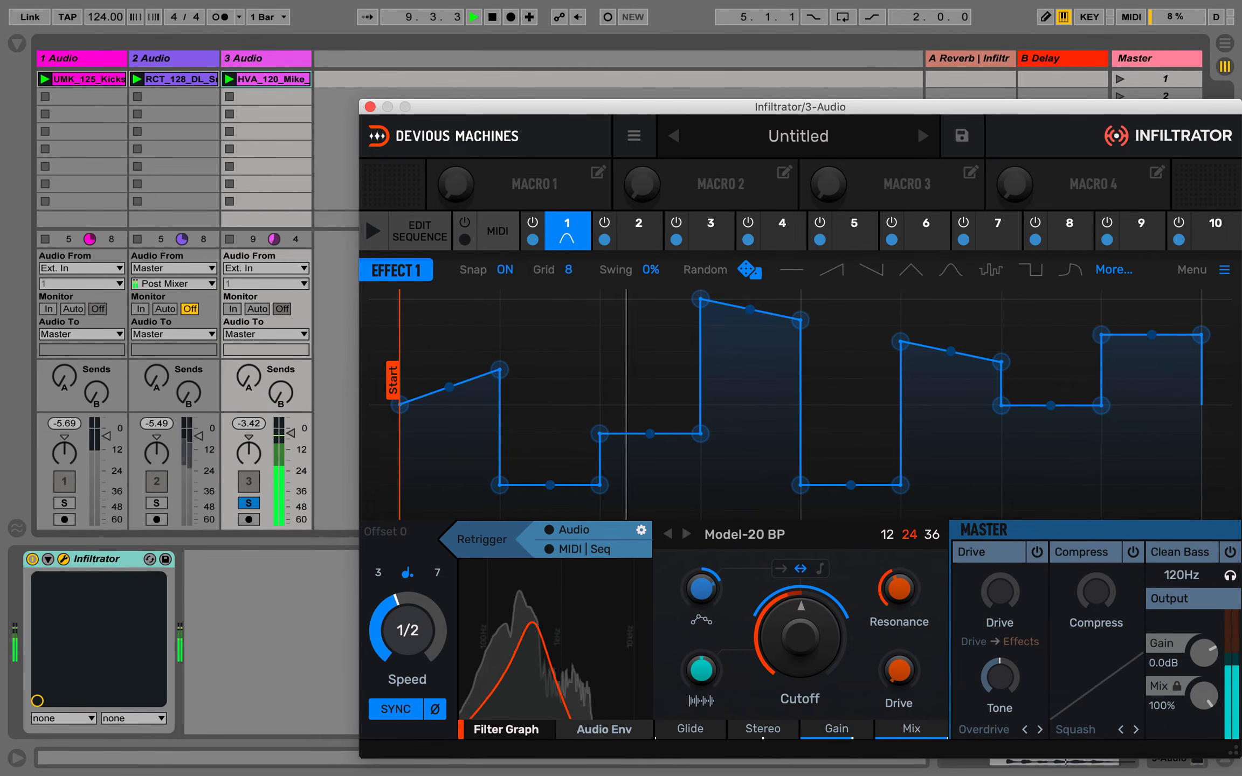
drag(407, 630, 407, 638)
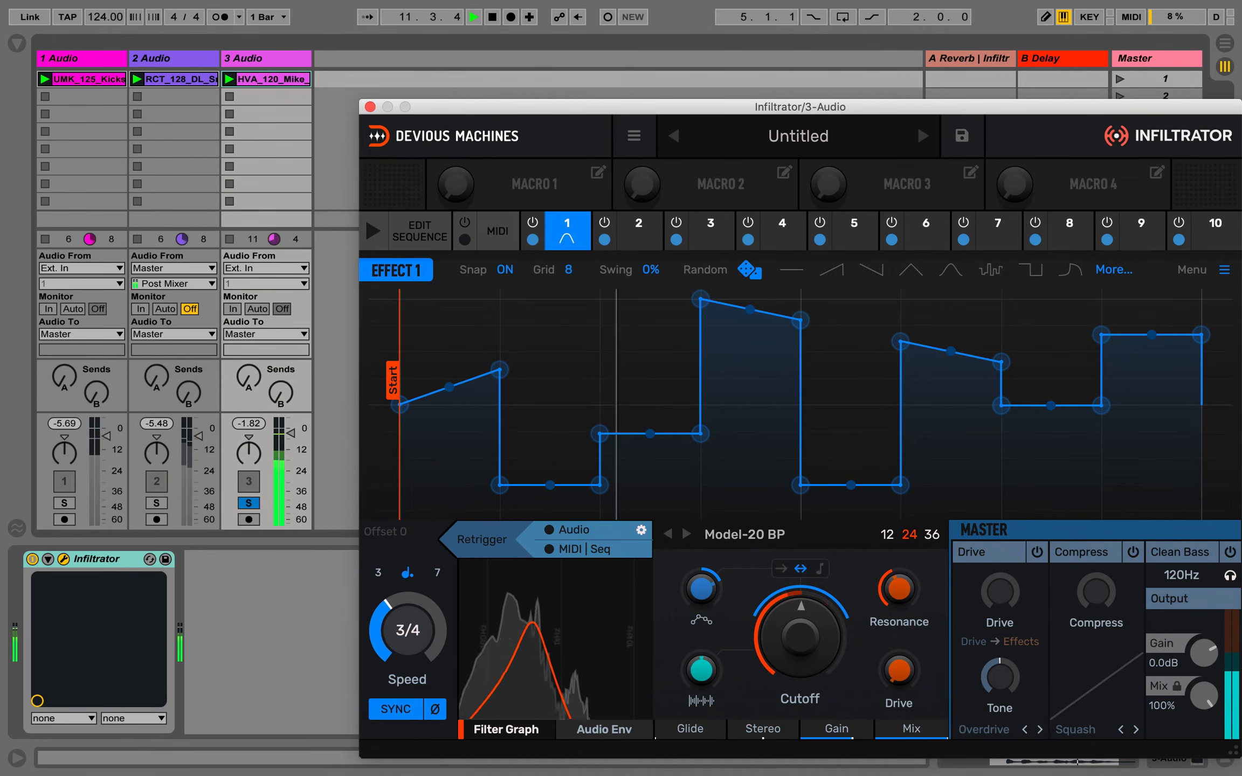
drag(407, 638, 407, 646)
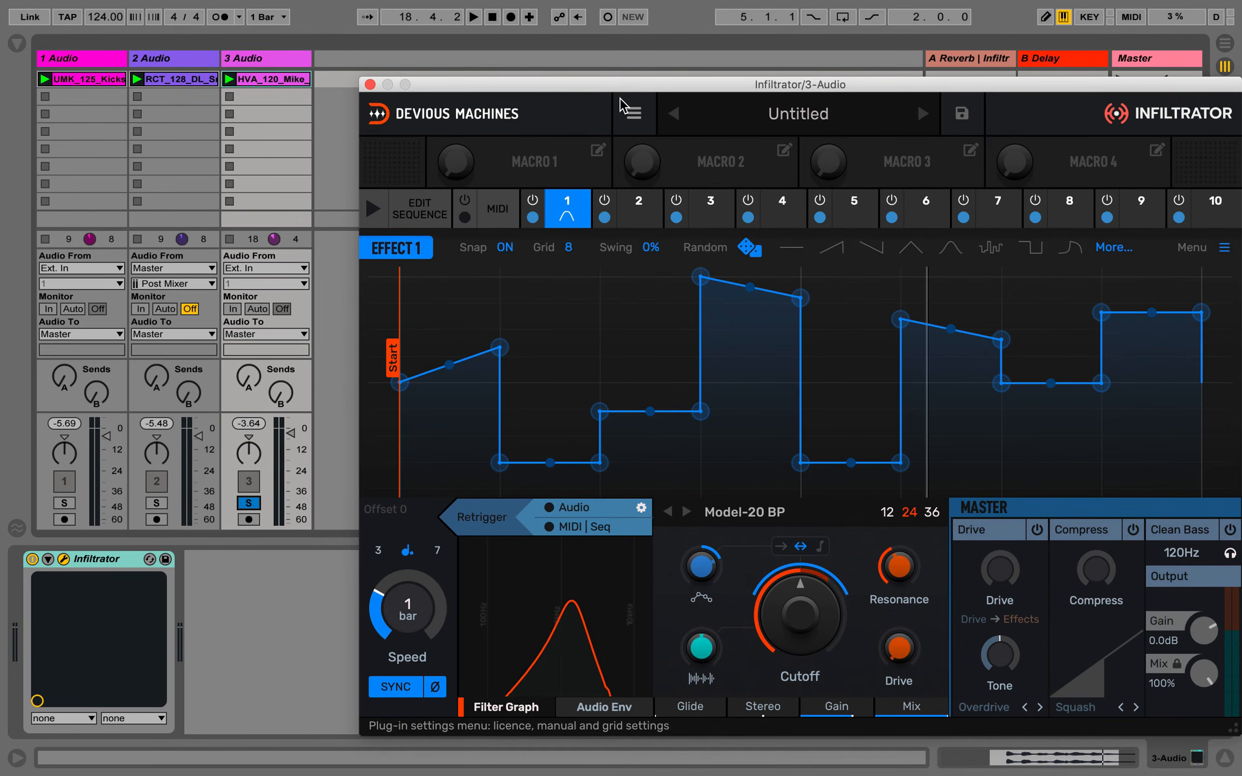
key(space)
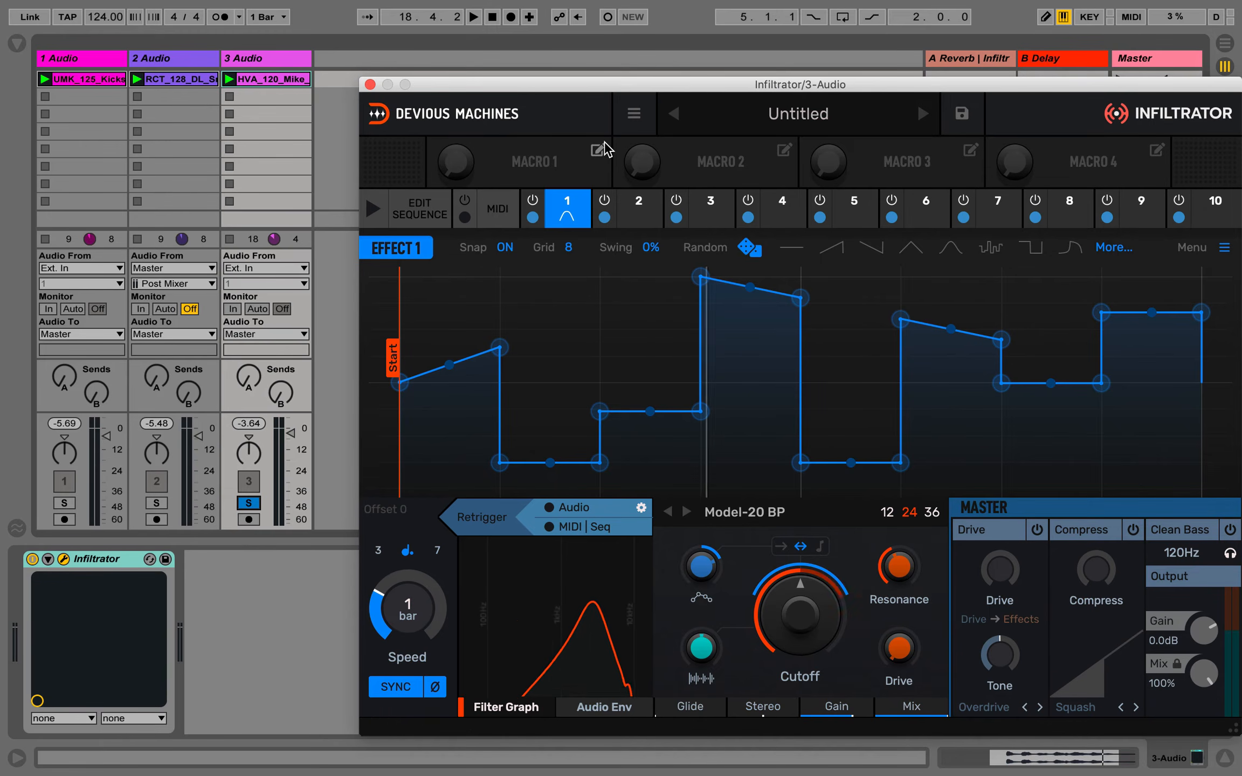
Assign a Delay to effect slot 2 and lower its Mix to a small amount
click(641, 217)
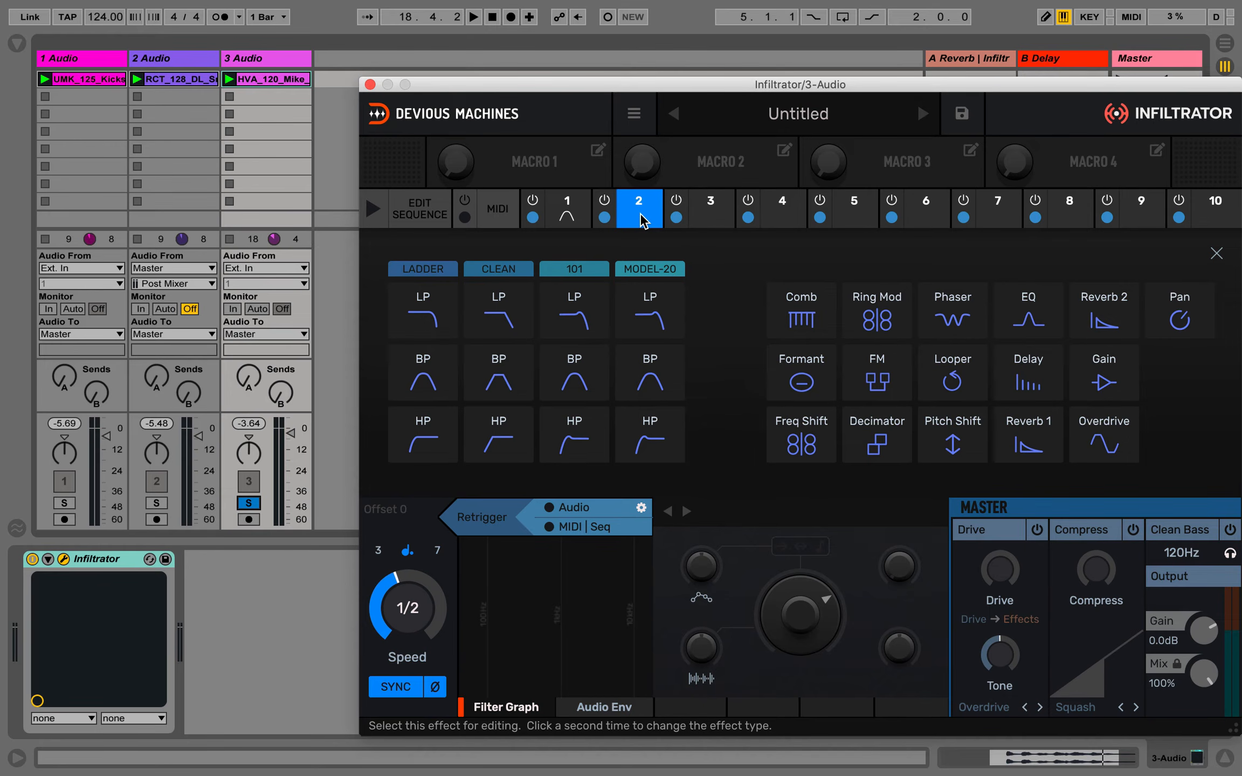
click(1029, 383)
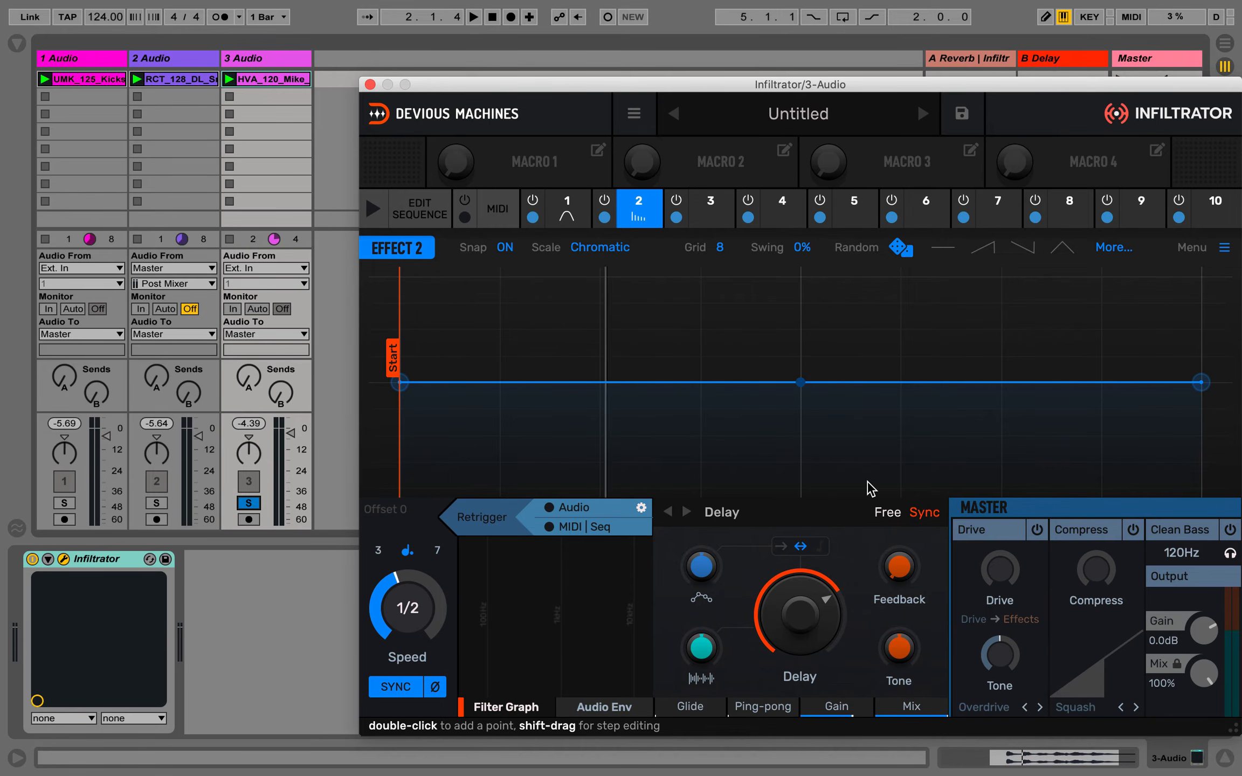
mouse_move(926, 705)
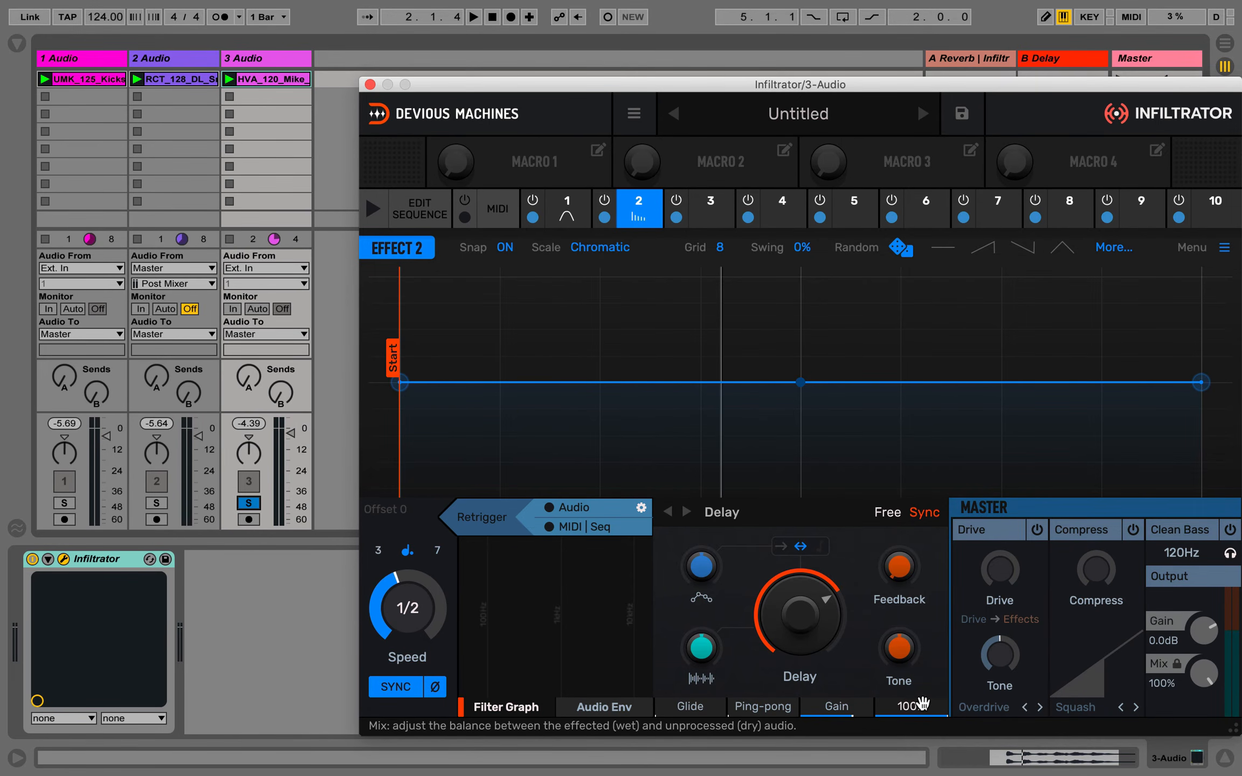
drag(921, 704, 921, 727)
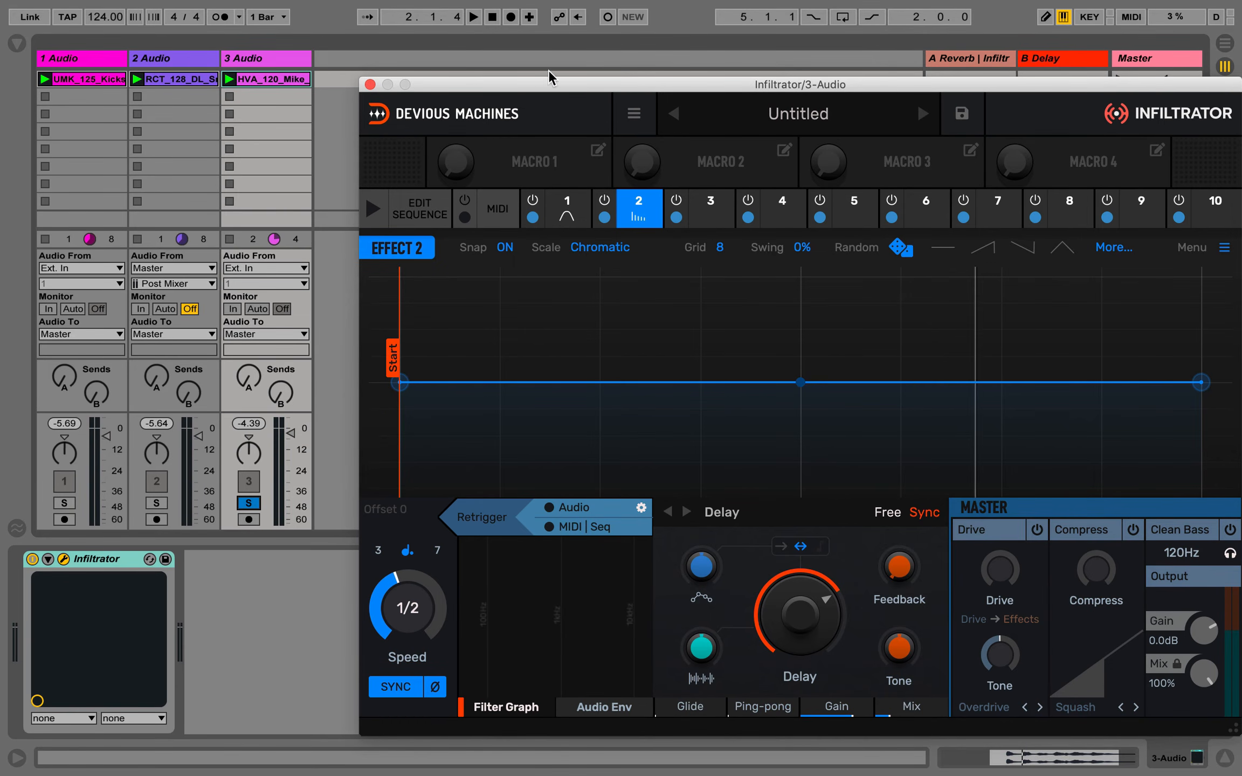
Play the loop and shorten effect 2's Delay time considerably
click(473, 17)
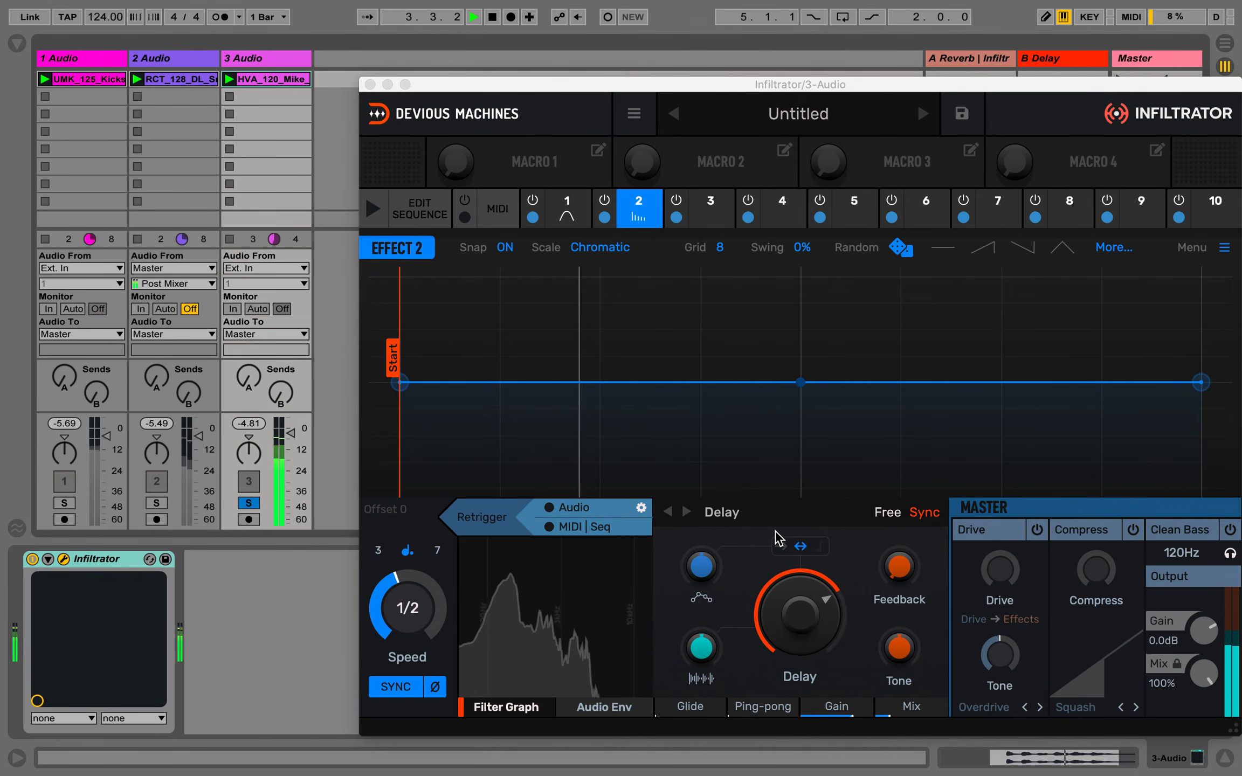
click(802, 611)
drag(802, 611, 802, 717)
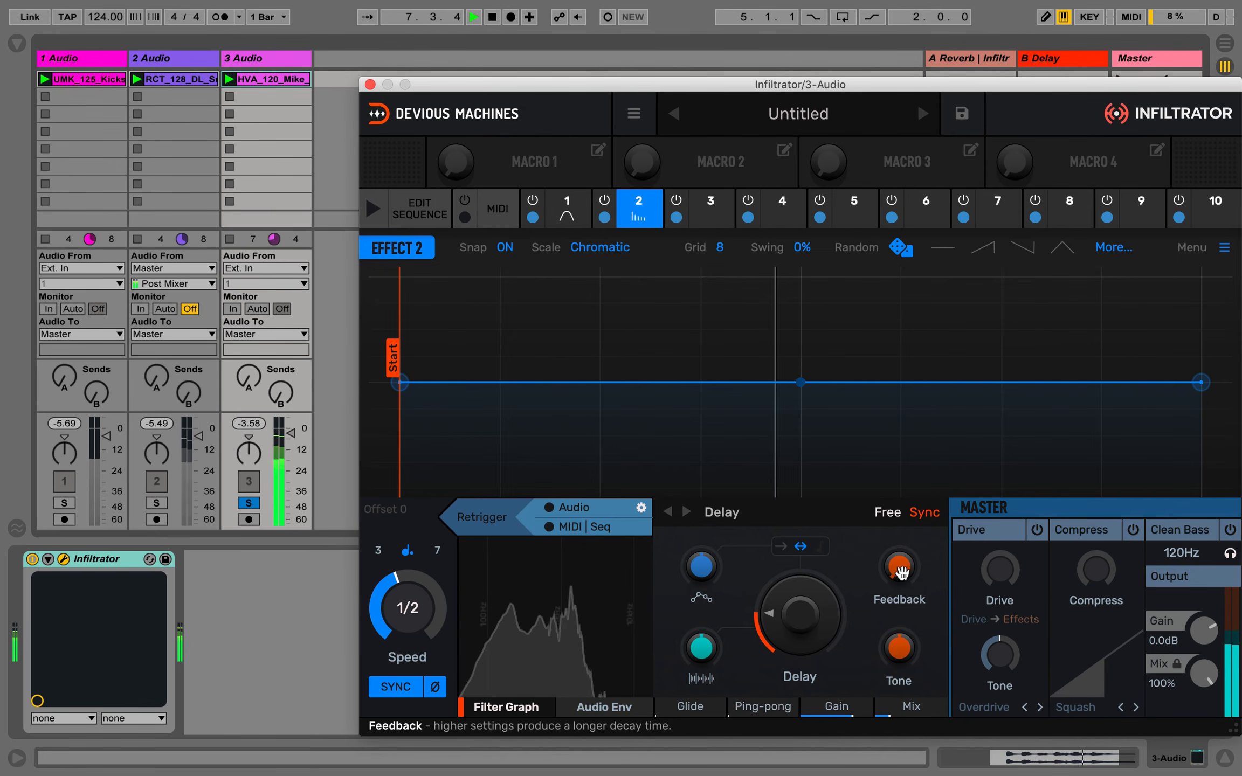
Raise effect 2's Delay Feedback to a moderate amount
drag(899, 567, 899, 524)
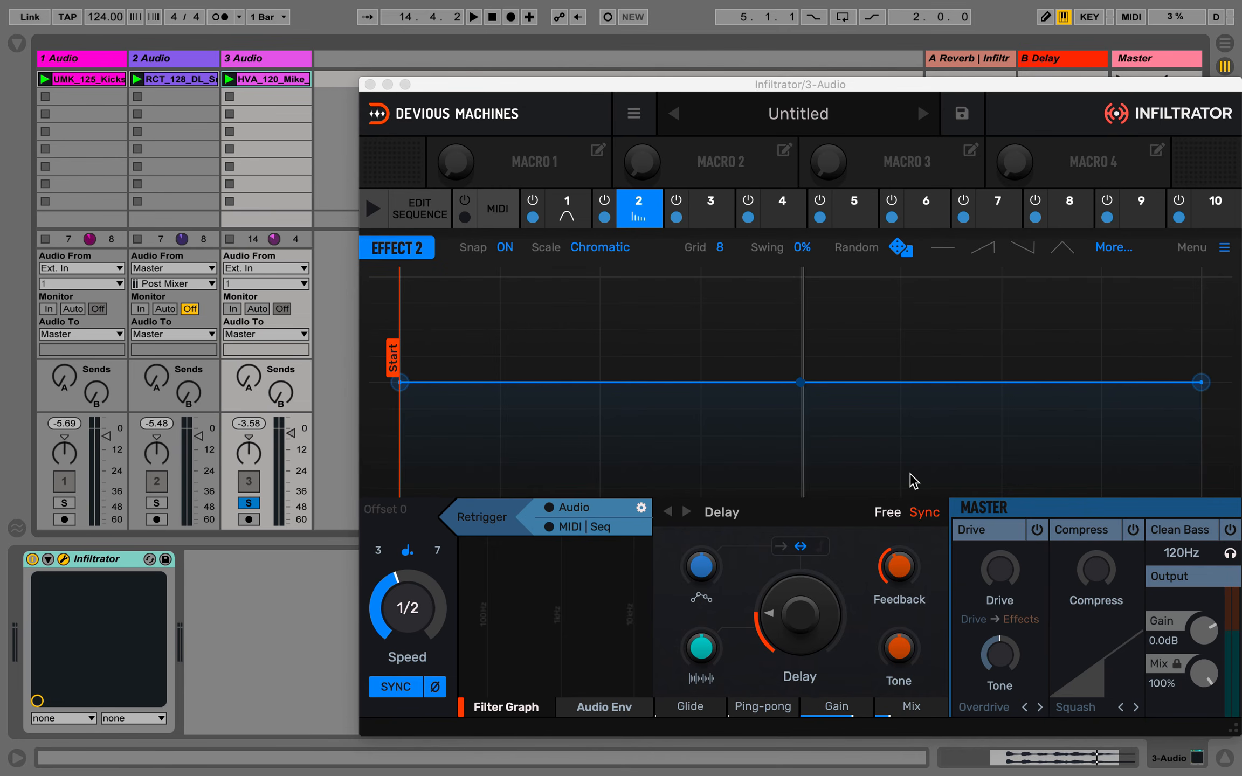
Enable the master Drive and set its amount a little above halfway while the loop plays
click(1040, 528)
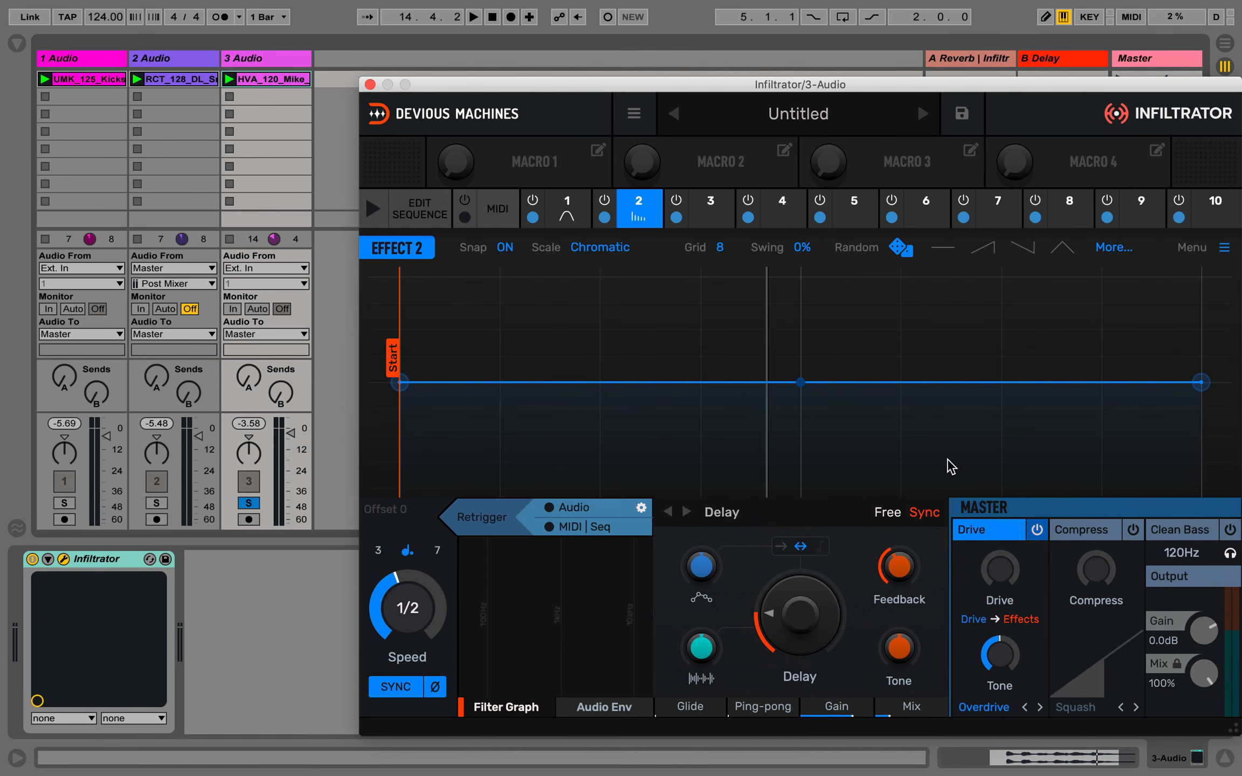
key(space)
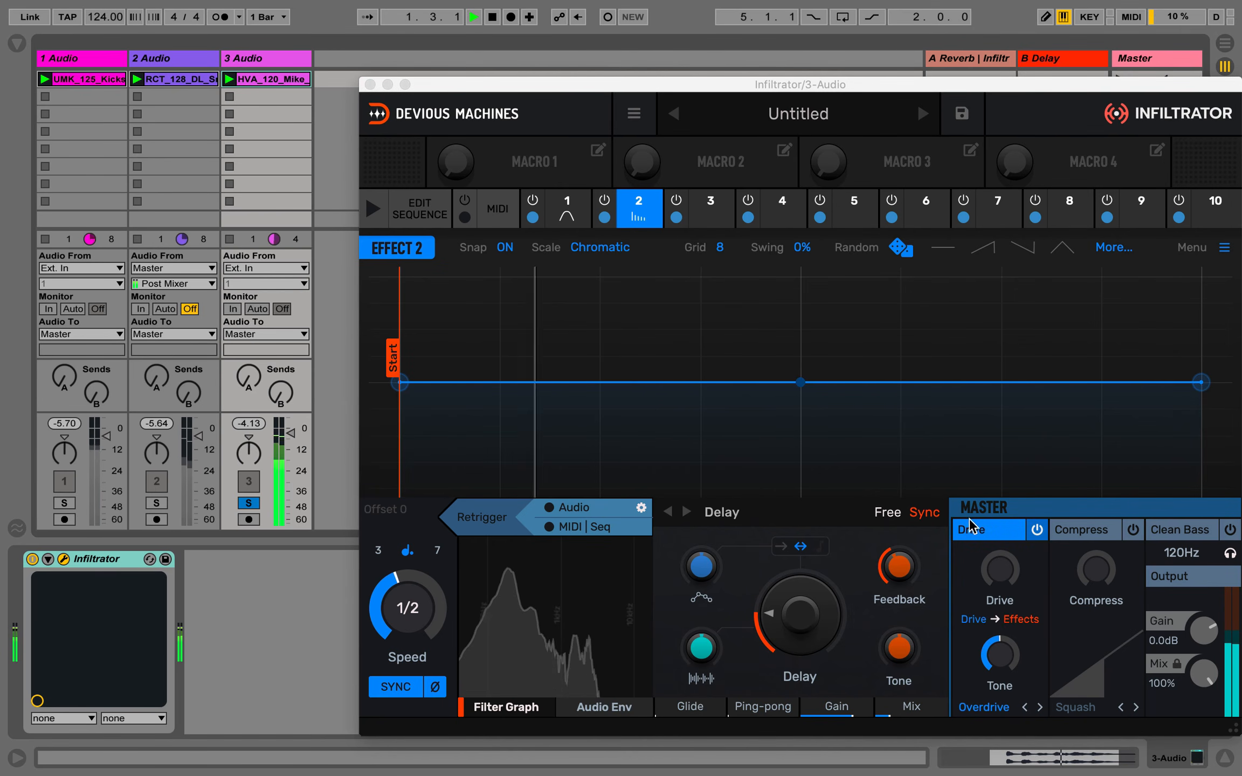
drag(999, 568, 999, 491)
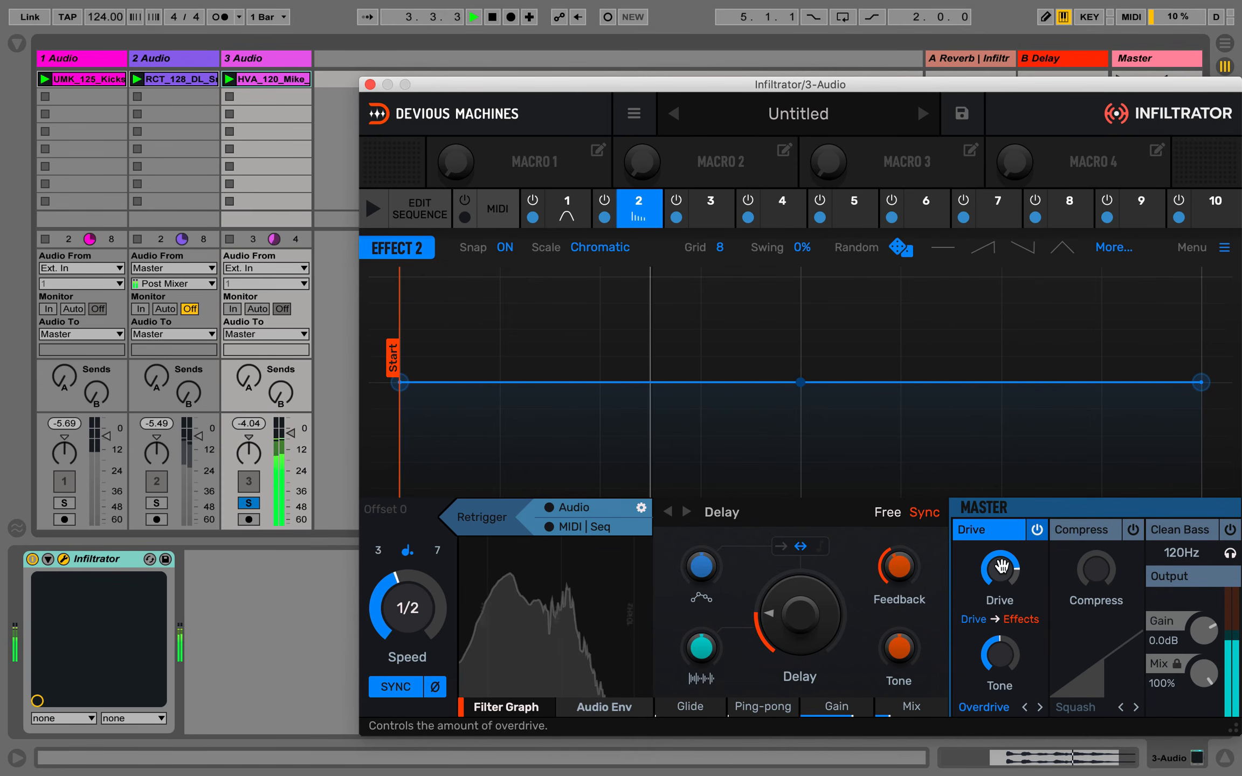
drag(1002, 567, 1002, 616)
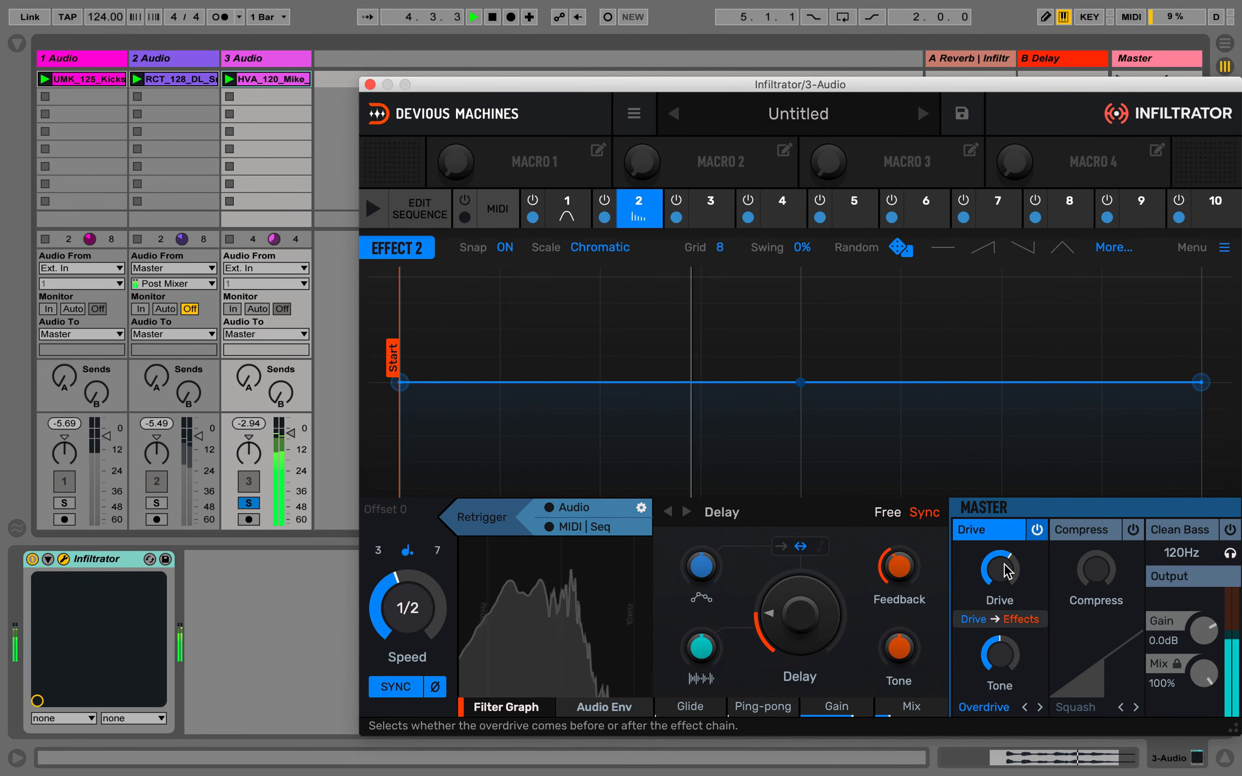
Enable the master Compress with the Squash type and set its amount slightly below 40%
click(1135, 529)
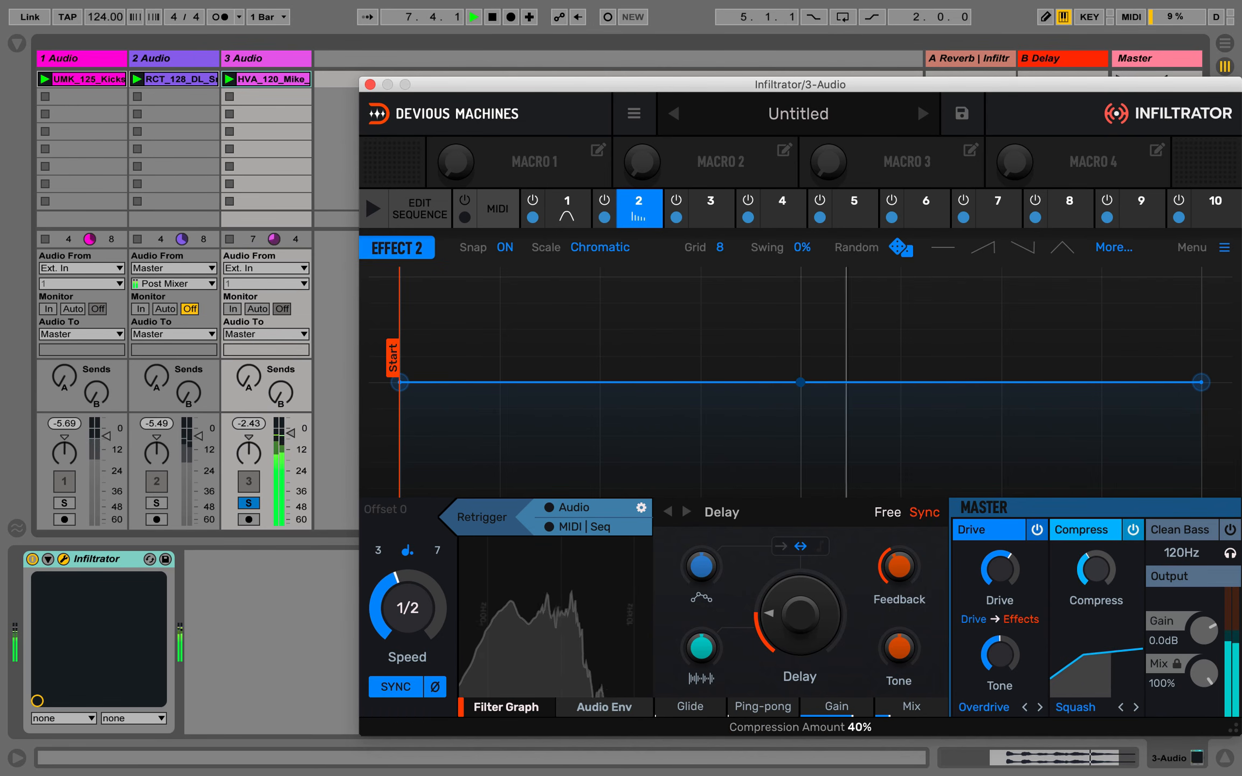
drag(1097, 566, 1097, 577)
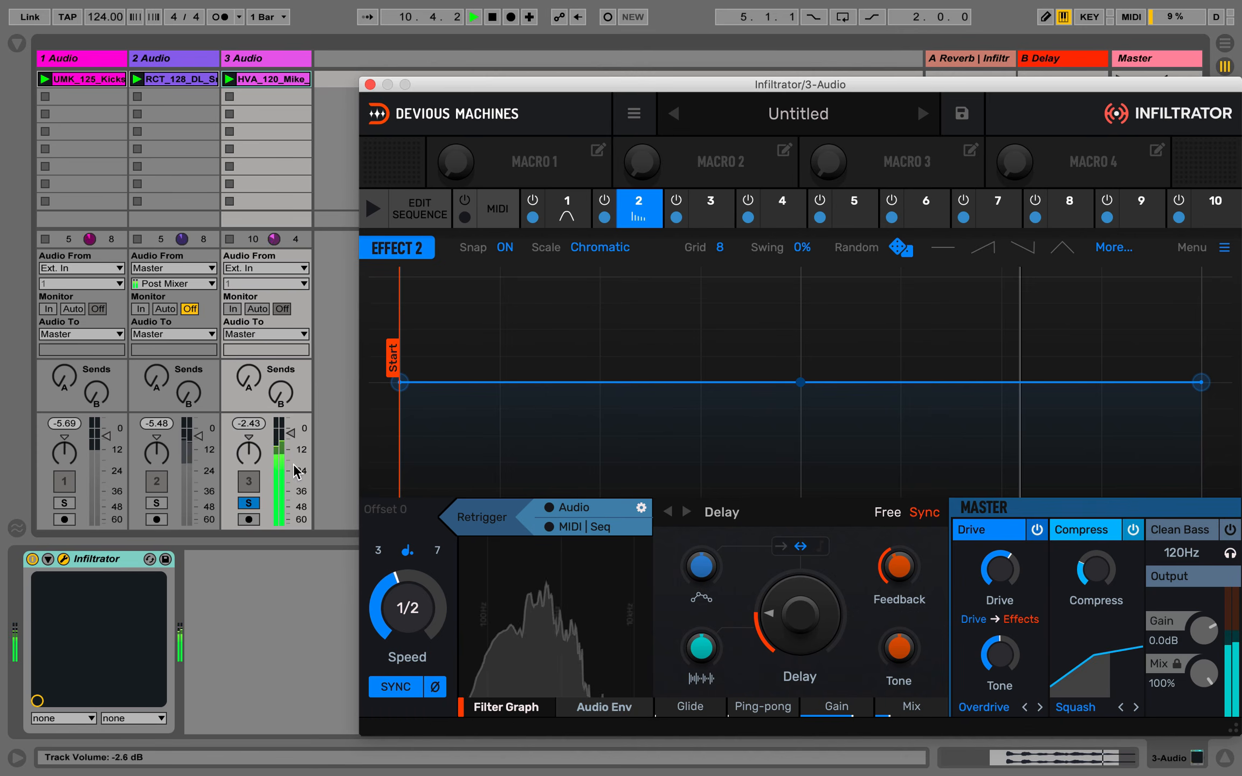
Unsolo the third audio track to hear all loops together and lower the master output Gain to -3.0 dB
click(280, 447)
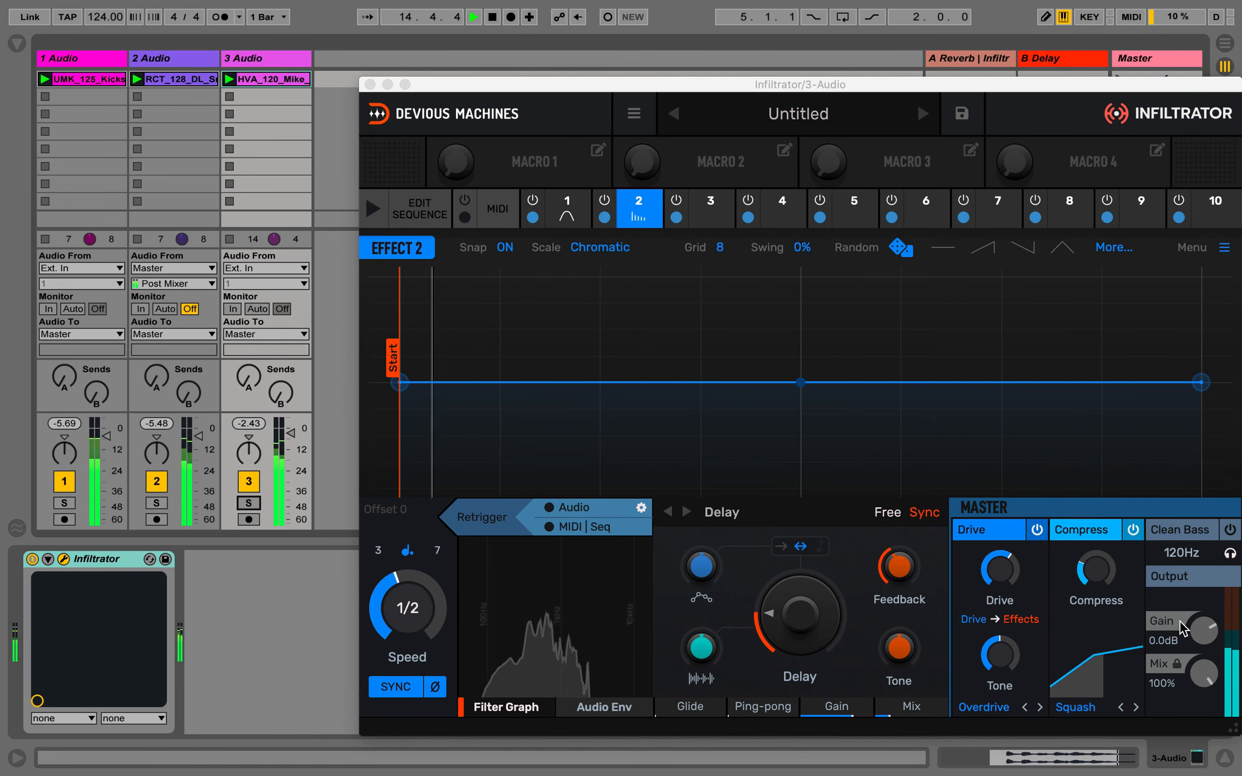
click(1205, 632)
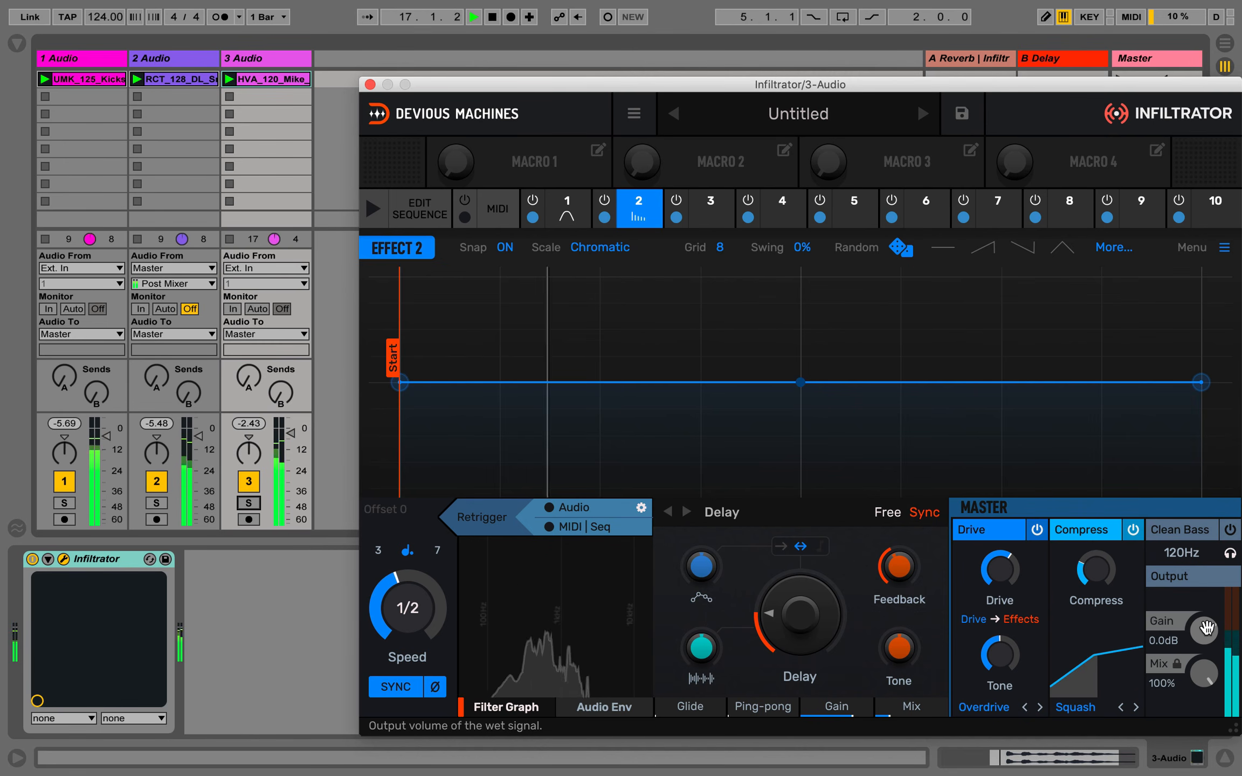
mouse_move(1206, 629)
mouse_down()
mouse_move(1206, 641)
mouse_move(1205, 629)
mouse_up()
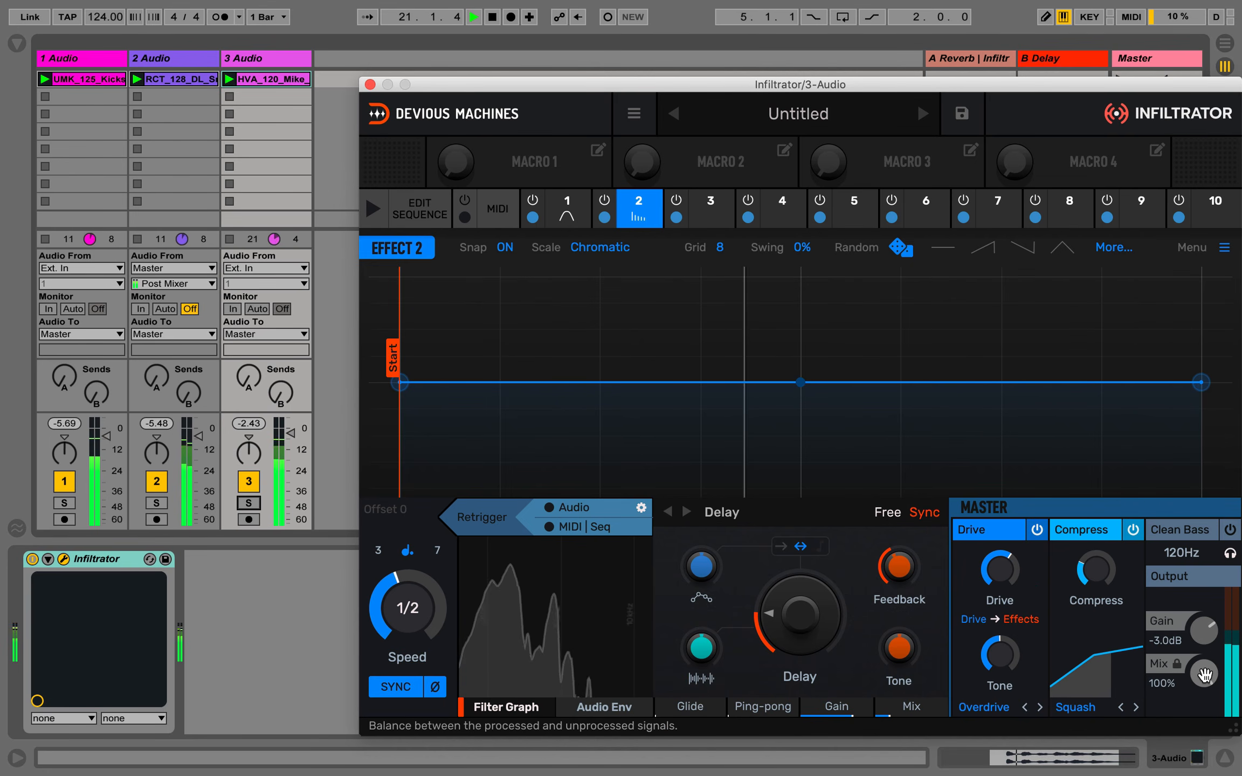
Reduce the master output Mix to 50% and stop playback
drag(1204, 674, 1204, 678)
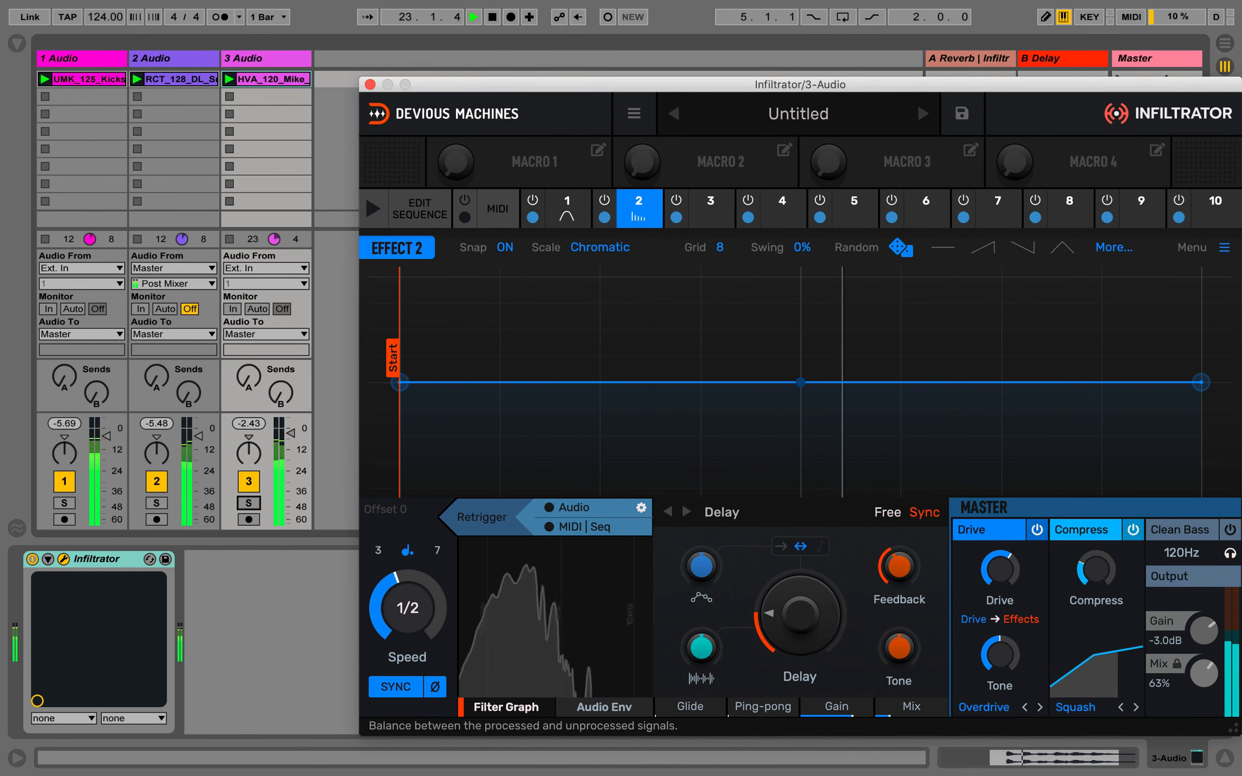
drag(1205, 675, 1206, 681)
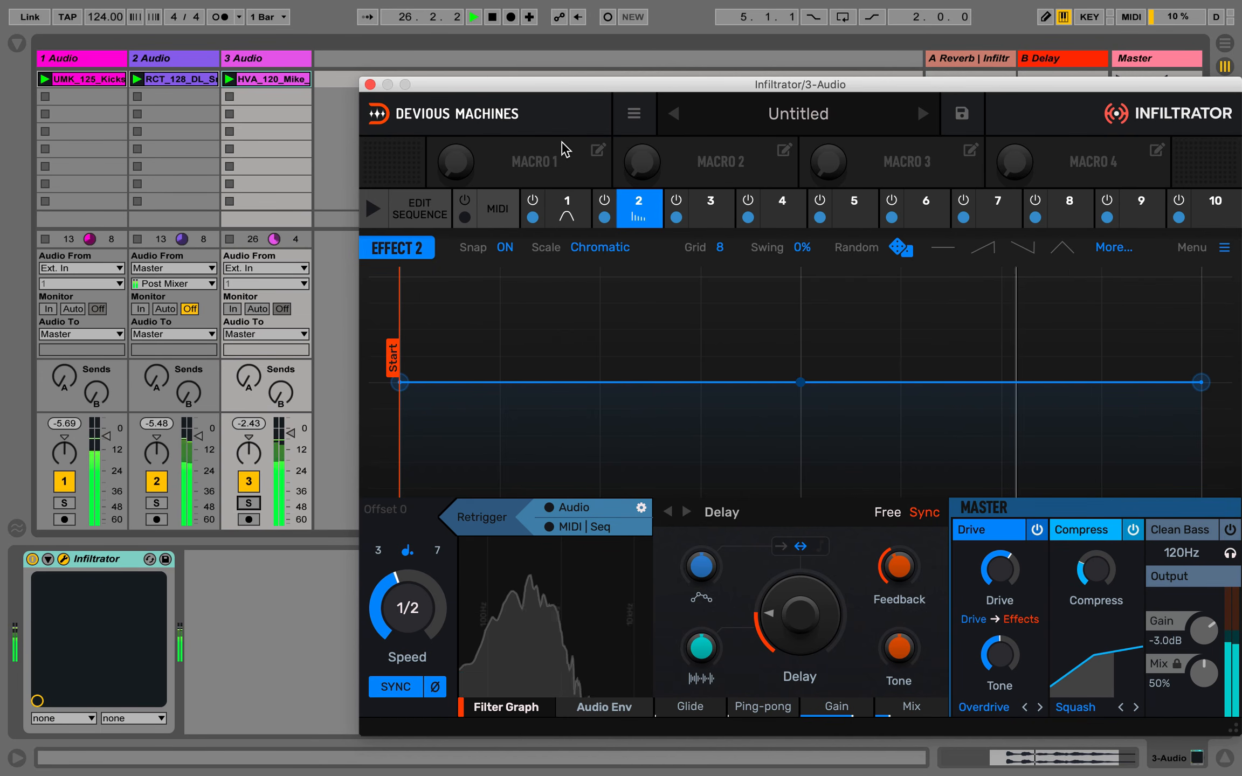
click(492, 19)
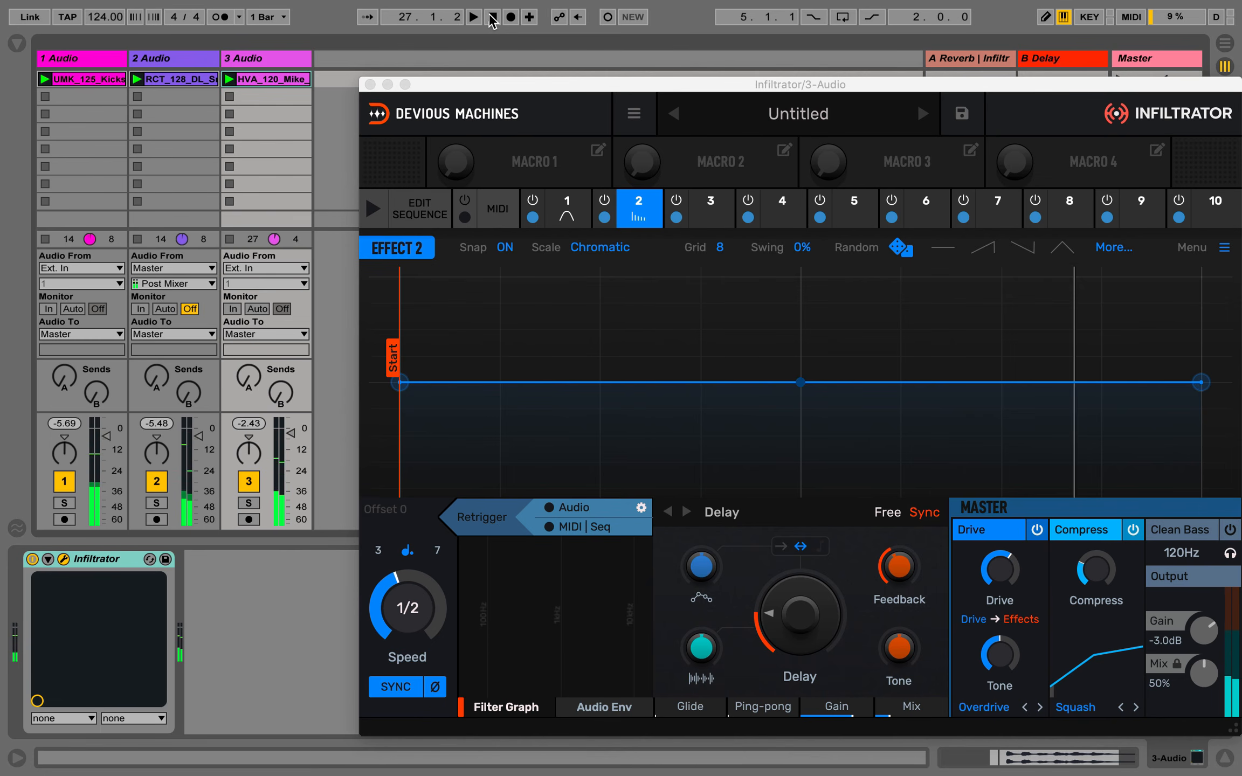